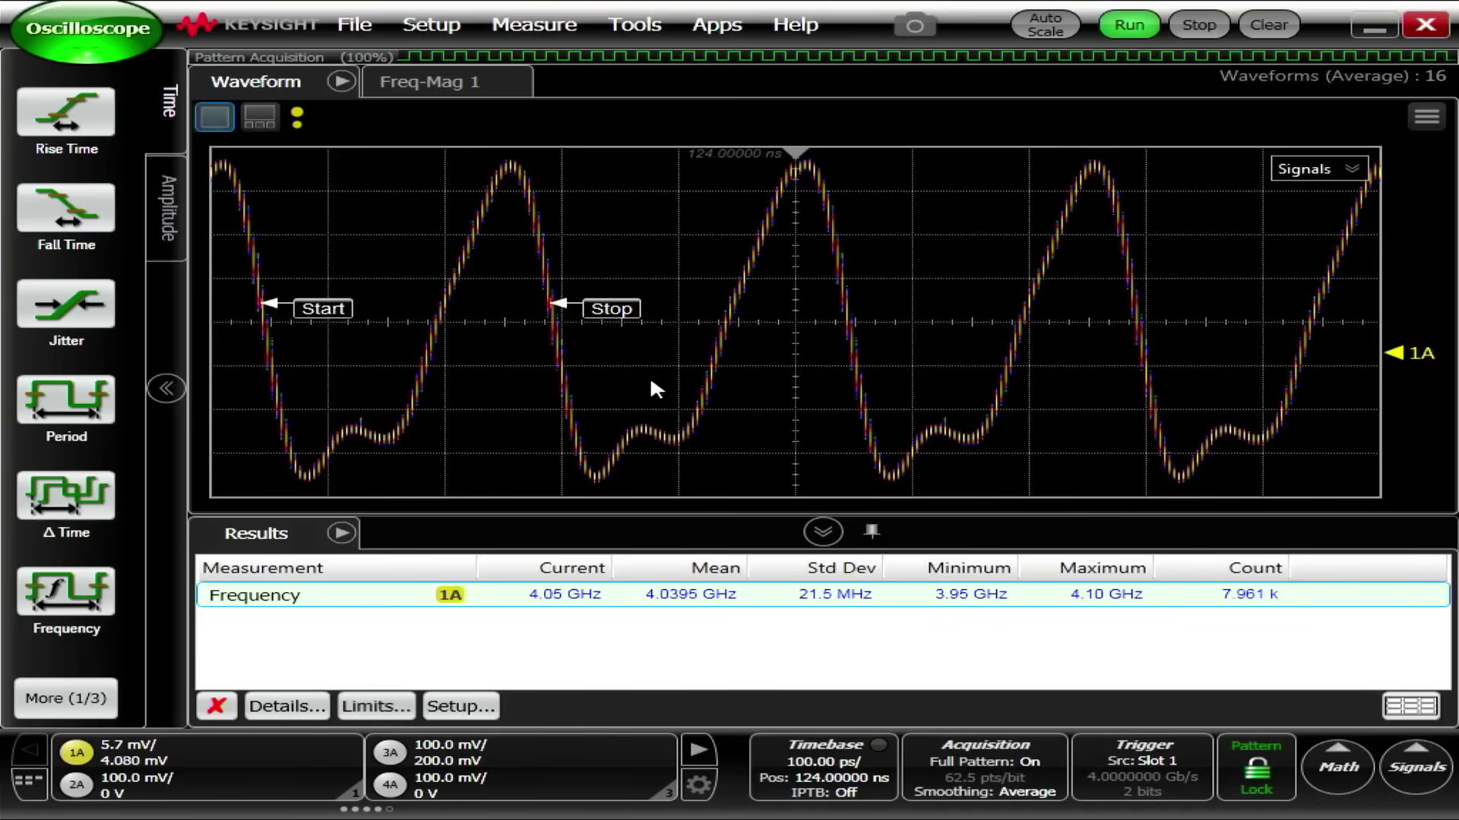
# - Open the math editor and browse the Simulation and Signal Processing operator lists
pyautogui.click(1330, 756)
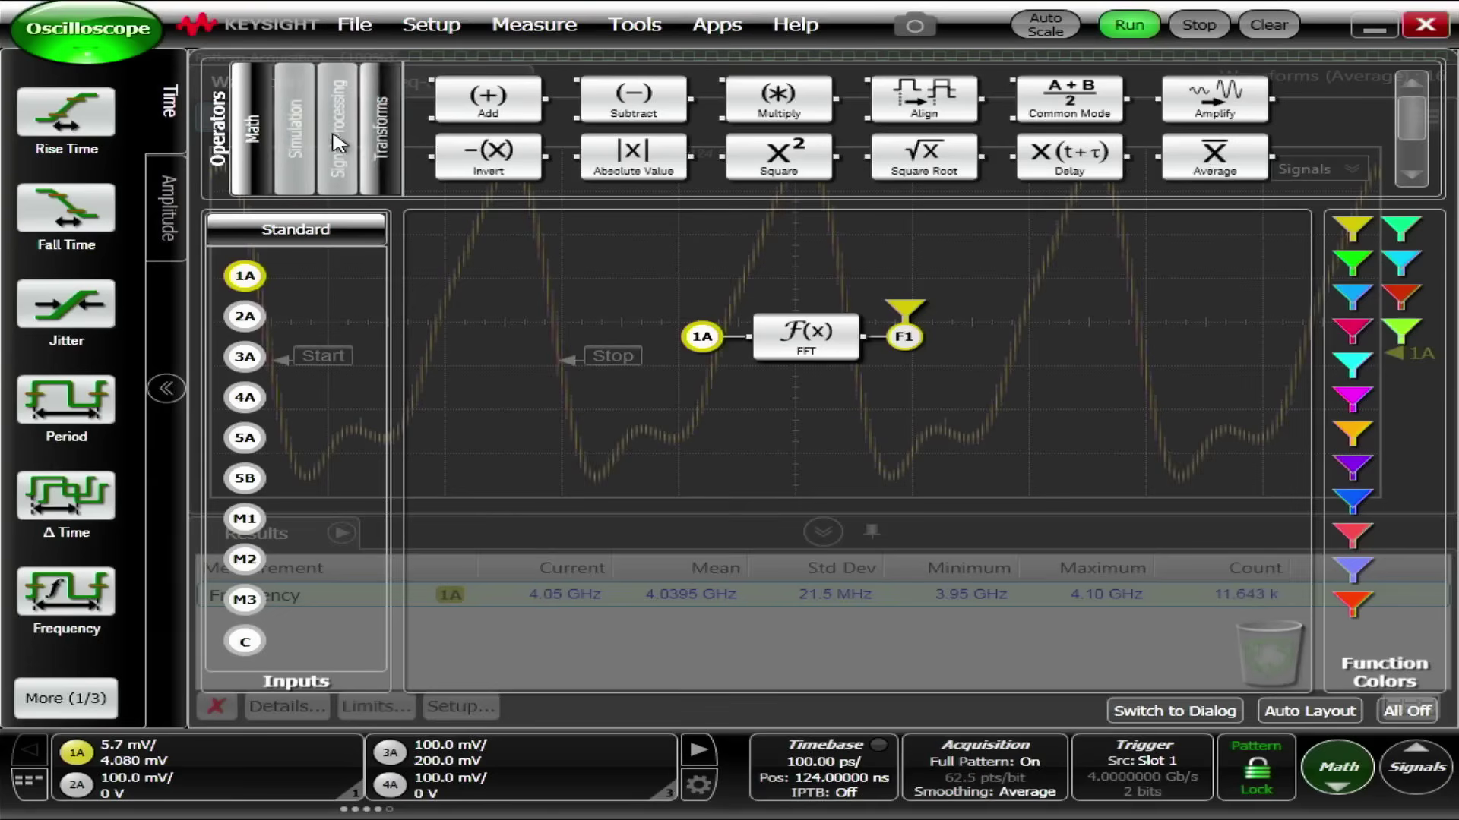
pyautogui.click(298, 140)
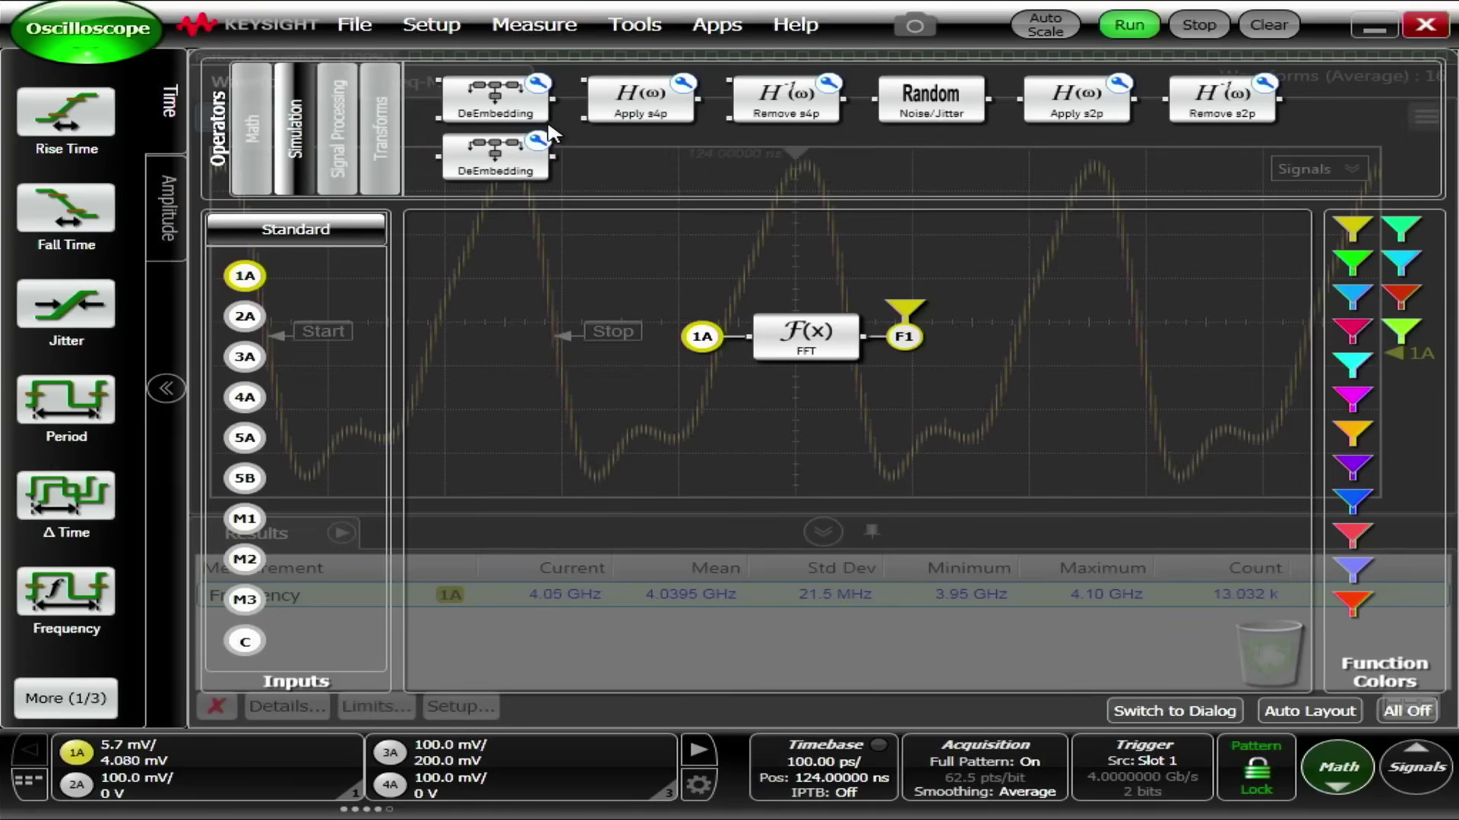
pyautogui.click(340, 158)
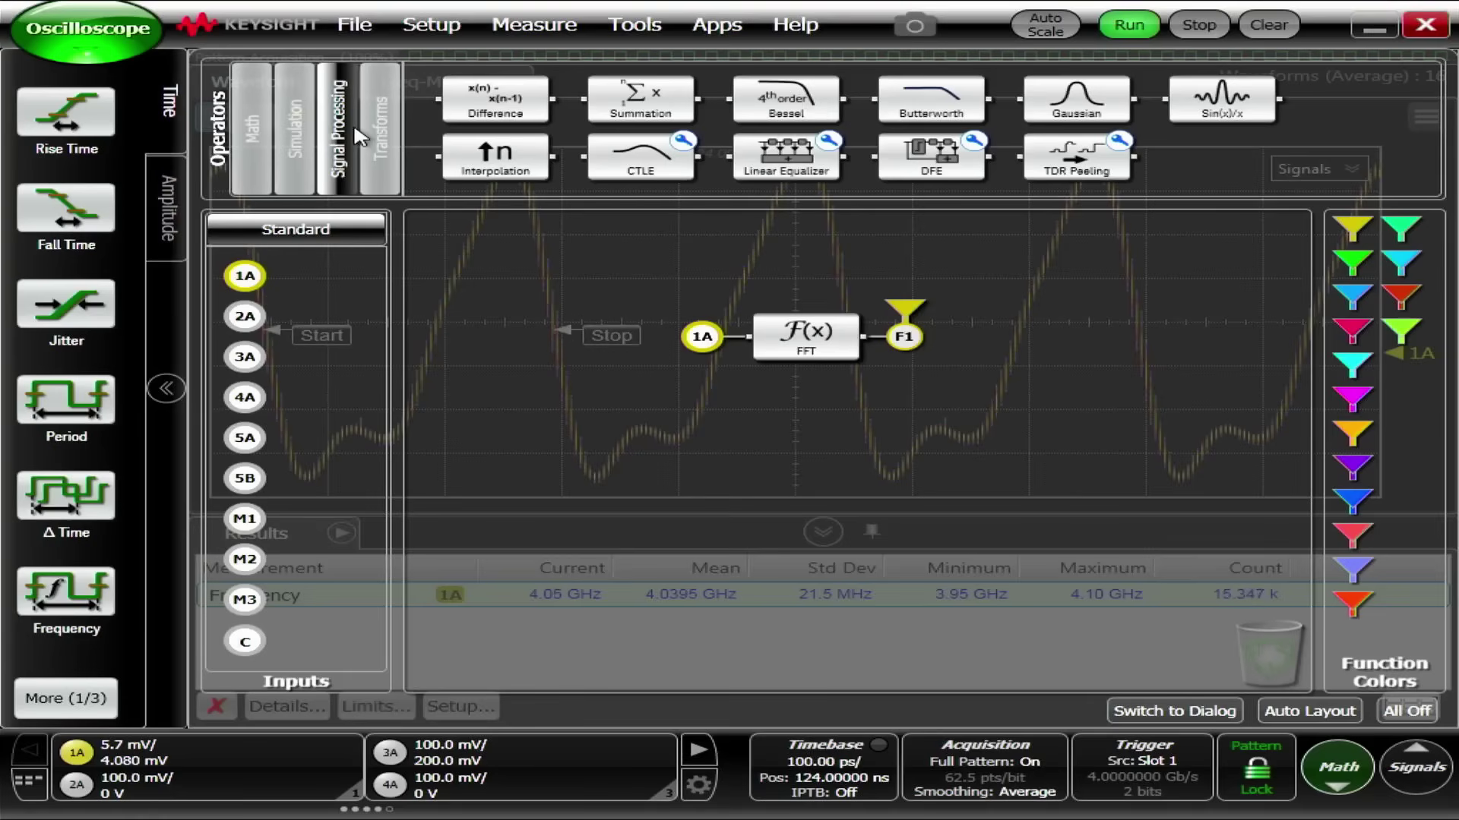
# - Review the FFT block's settings, keeping dBV and the Hanning window, then close the math editor
pyautogui.click(396, 121)
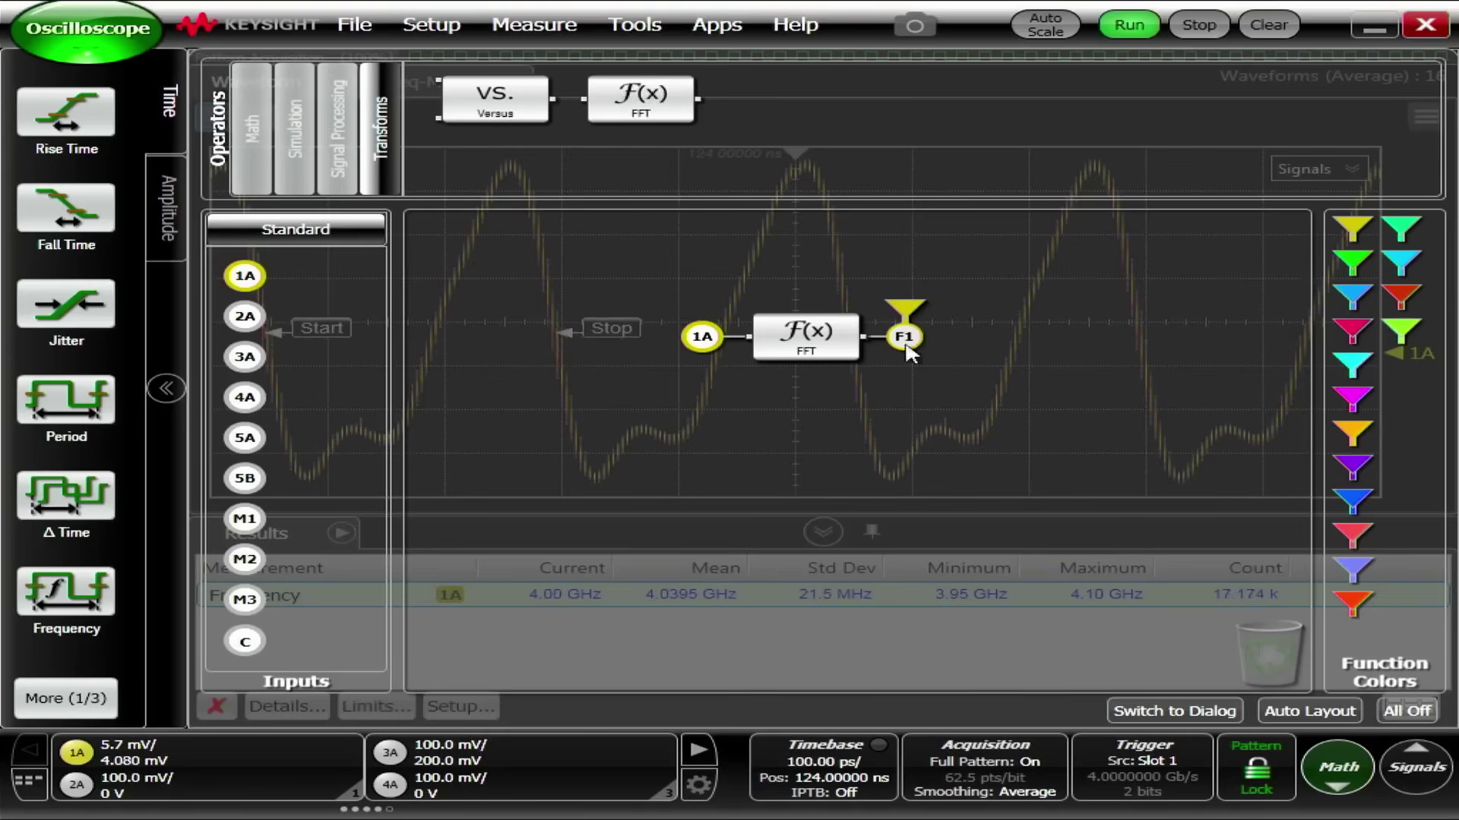
pyautogui.click(799, 349)
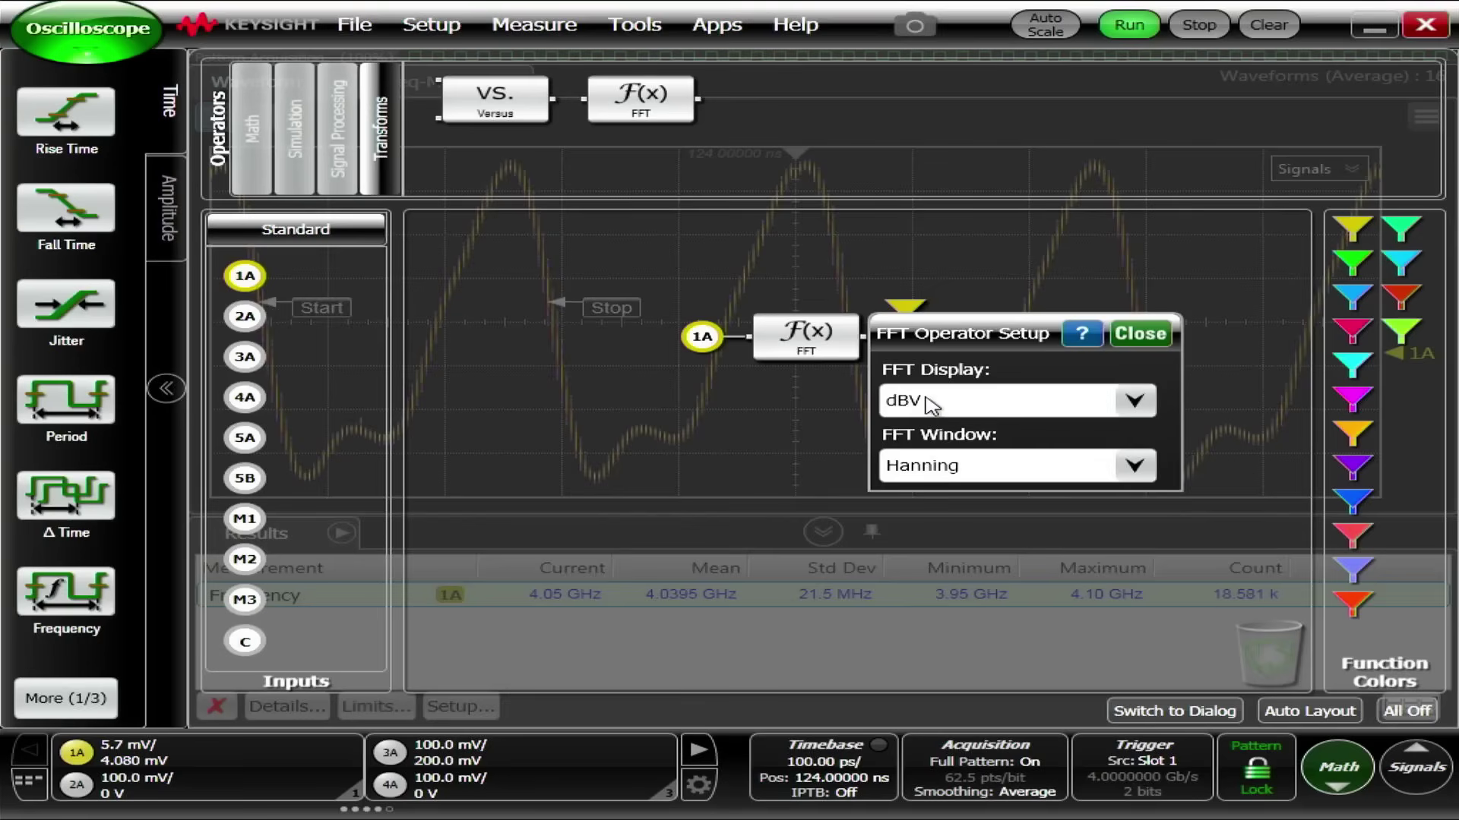
pyautogui.click(946, 471)
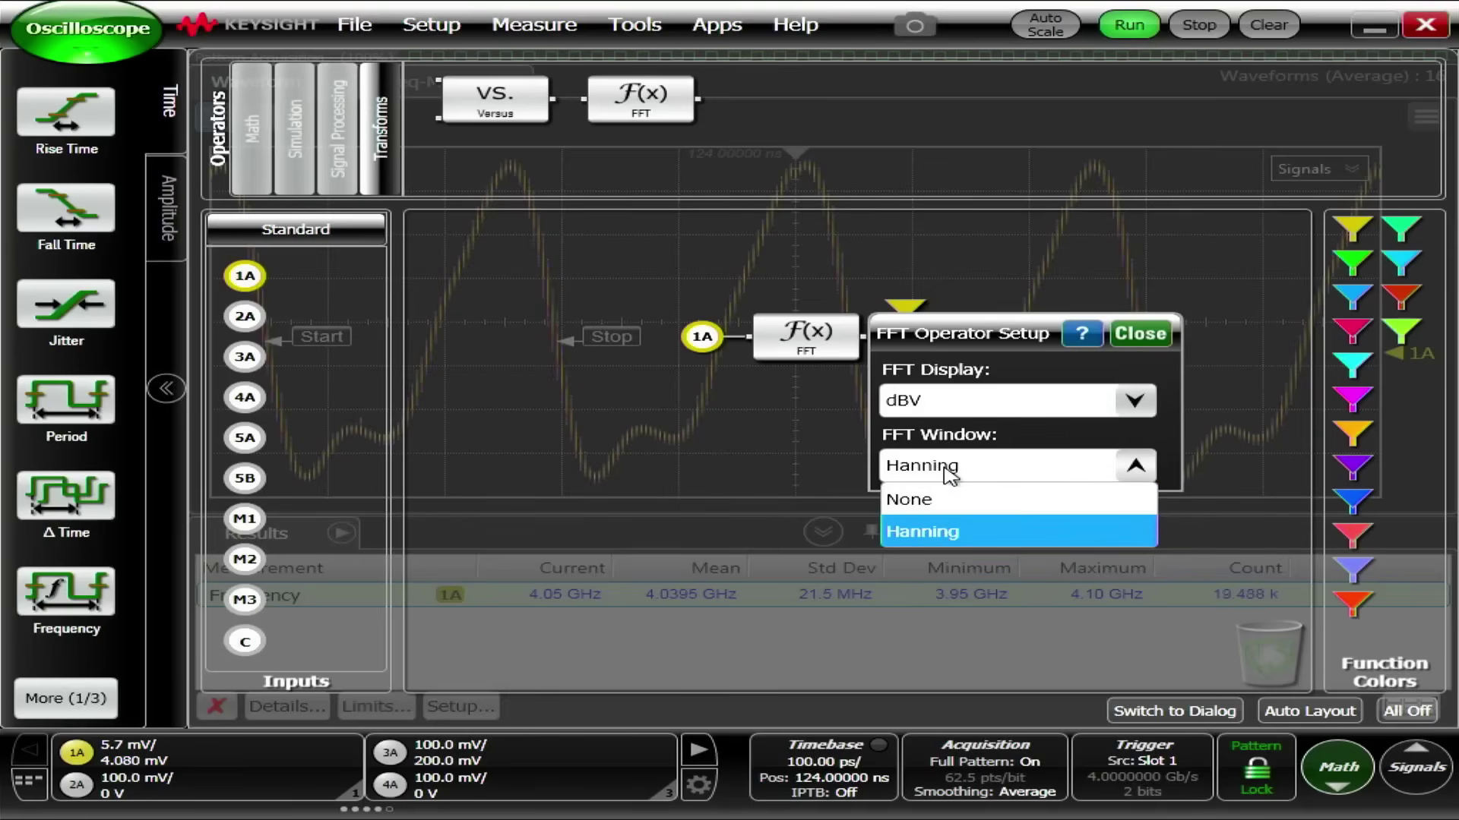
pyautogui.click(946, 471)
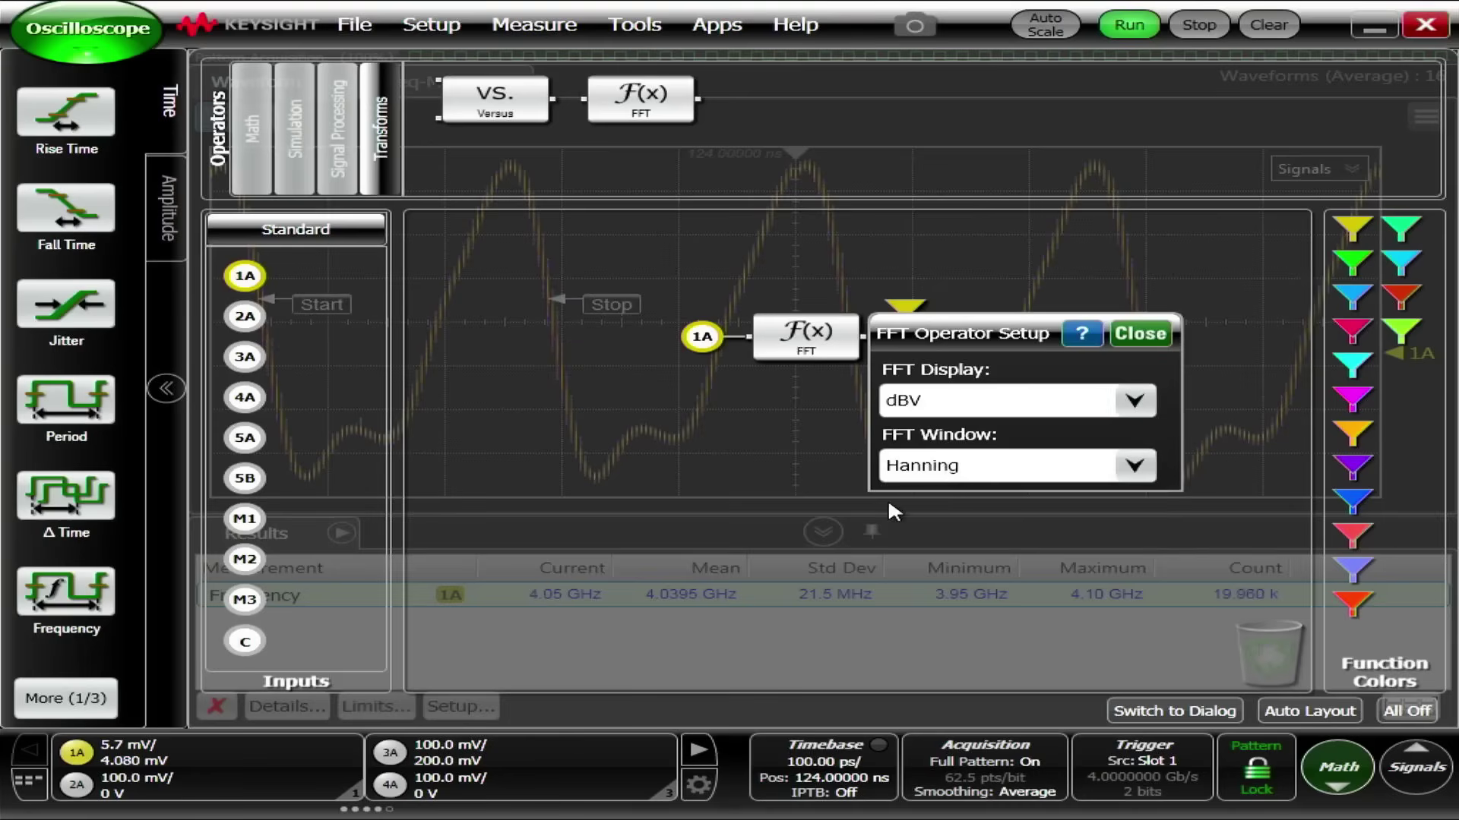
pyautogui.click(1136, 334)
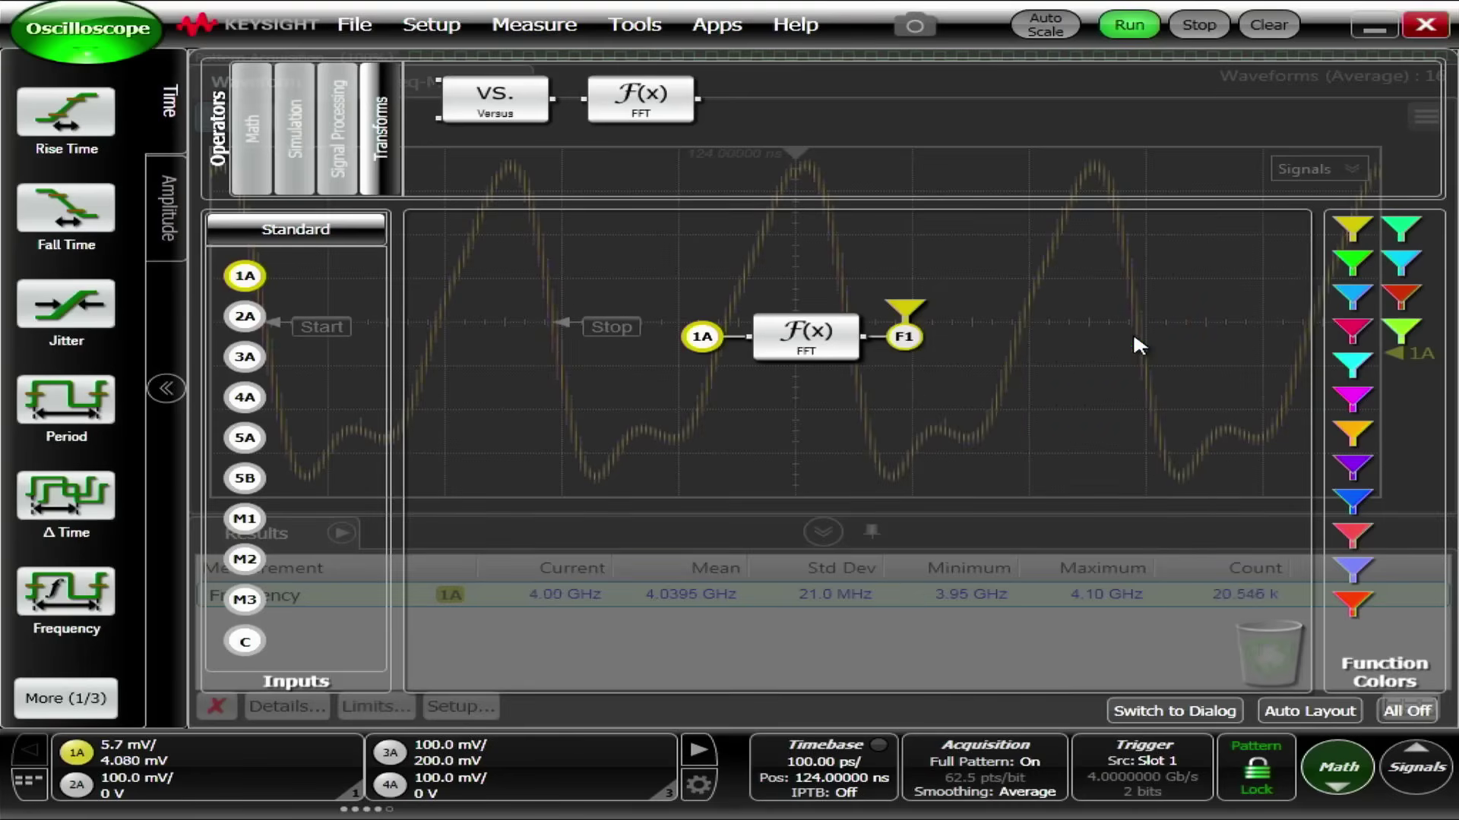
pyautogui.click(1339, 760)
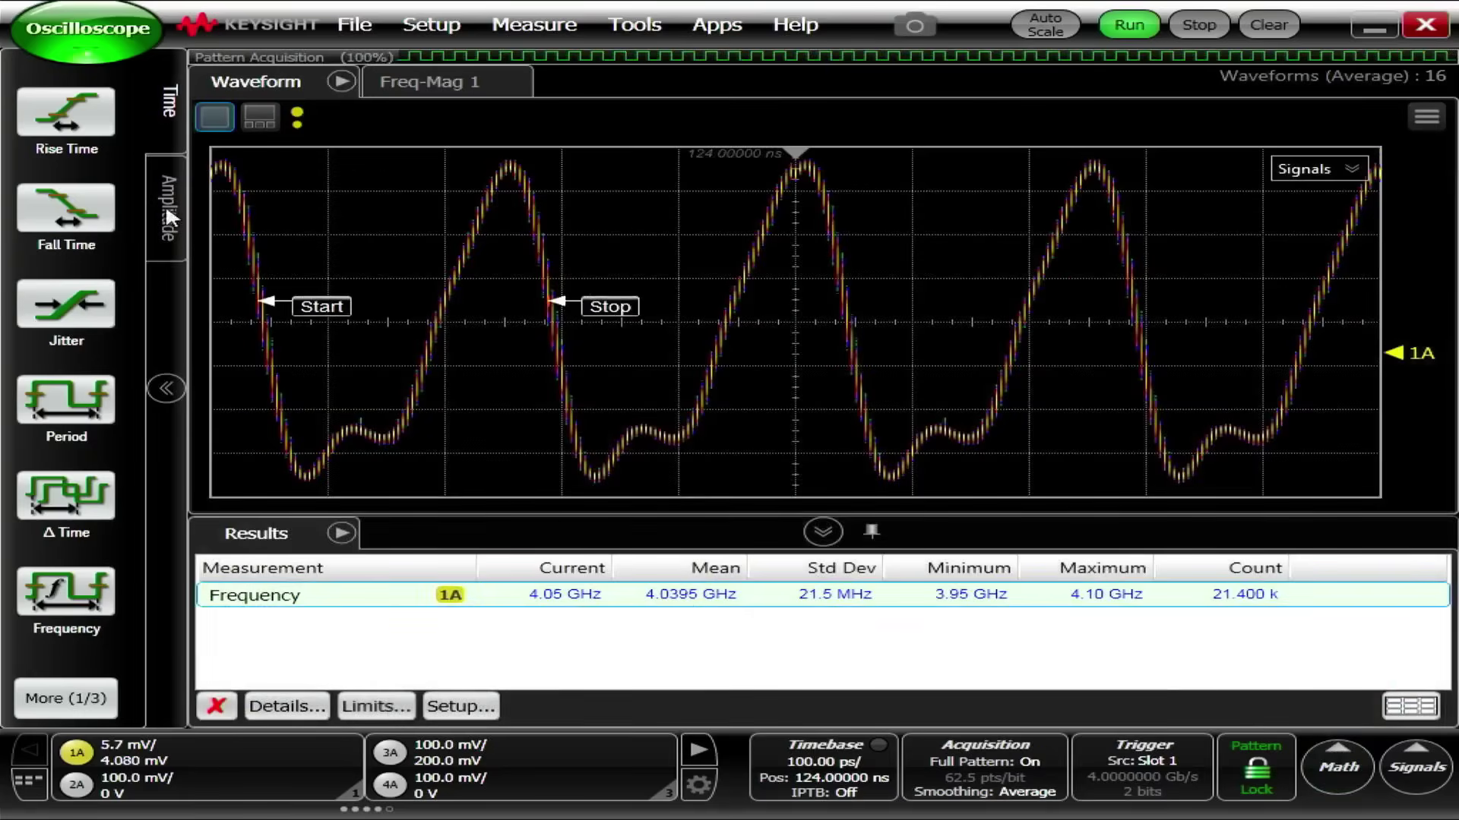
# - Inspect the Freq-Mag 1 spectrum out to 50 GHz, then return to the Waveform view
pyautogui.click(420, 82)
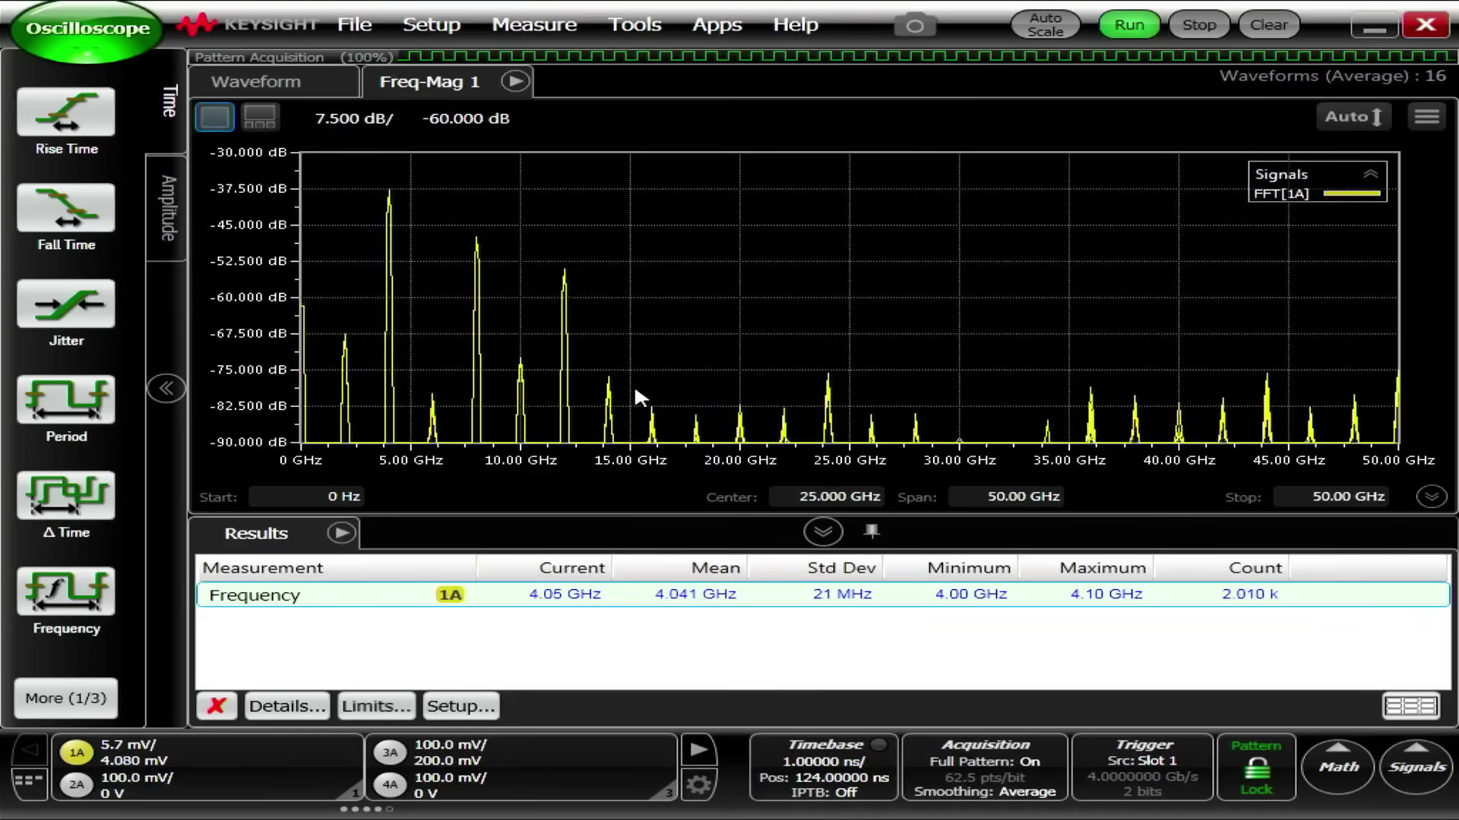
pyautogui.click(338, 84)
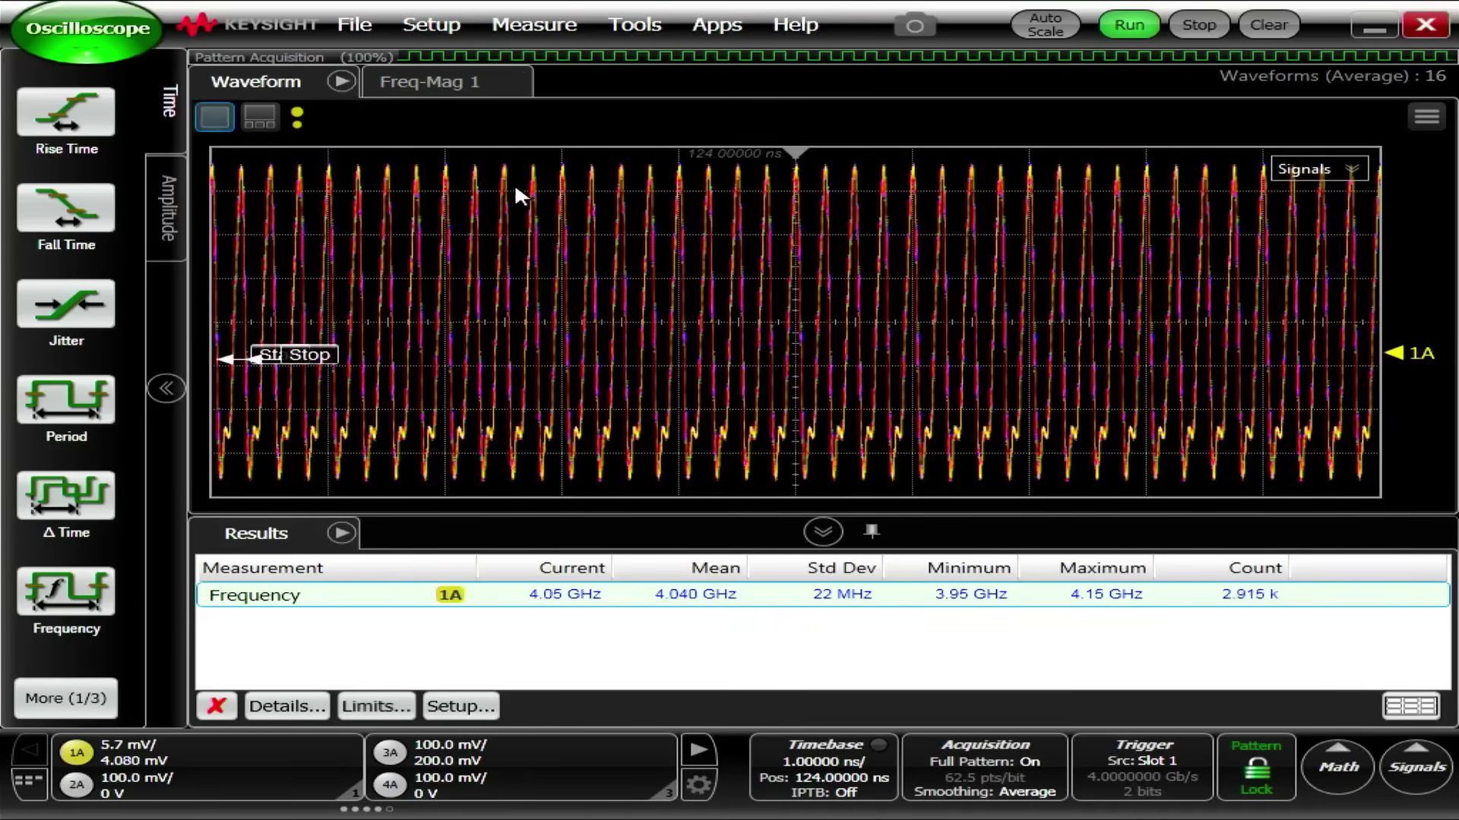
# - Switch to the Freq-Mag 1 tab to show channel 1A's 0–50 GHz spectrum
pyautogui.click(451, 90)
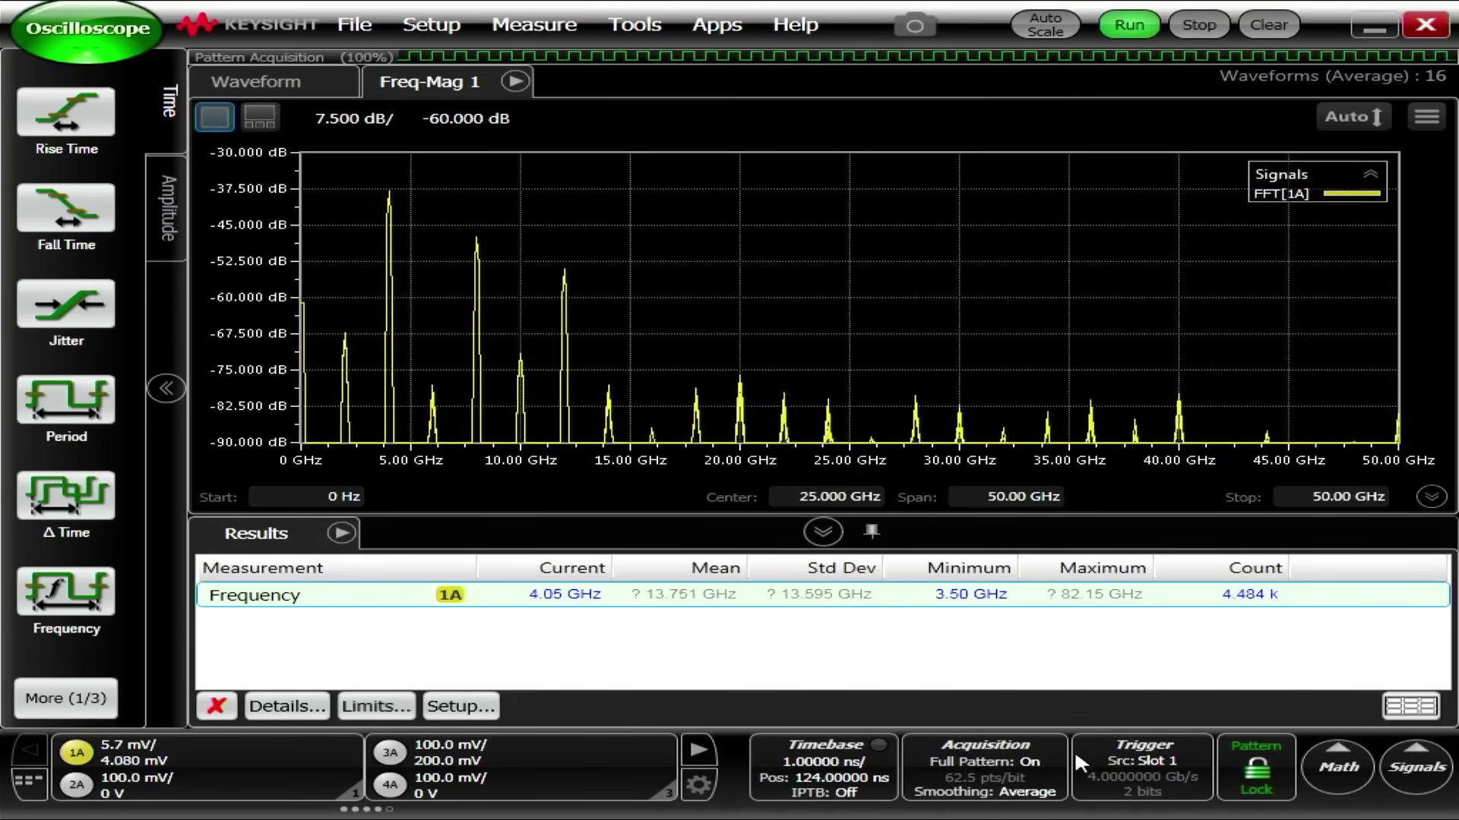
# - Open Trigger Setup, showing source Slot 1 with pattern lock enabled
pyautogui.click(1145, 751)
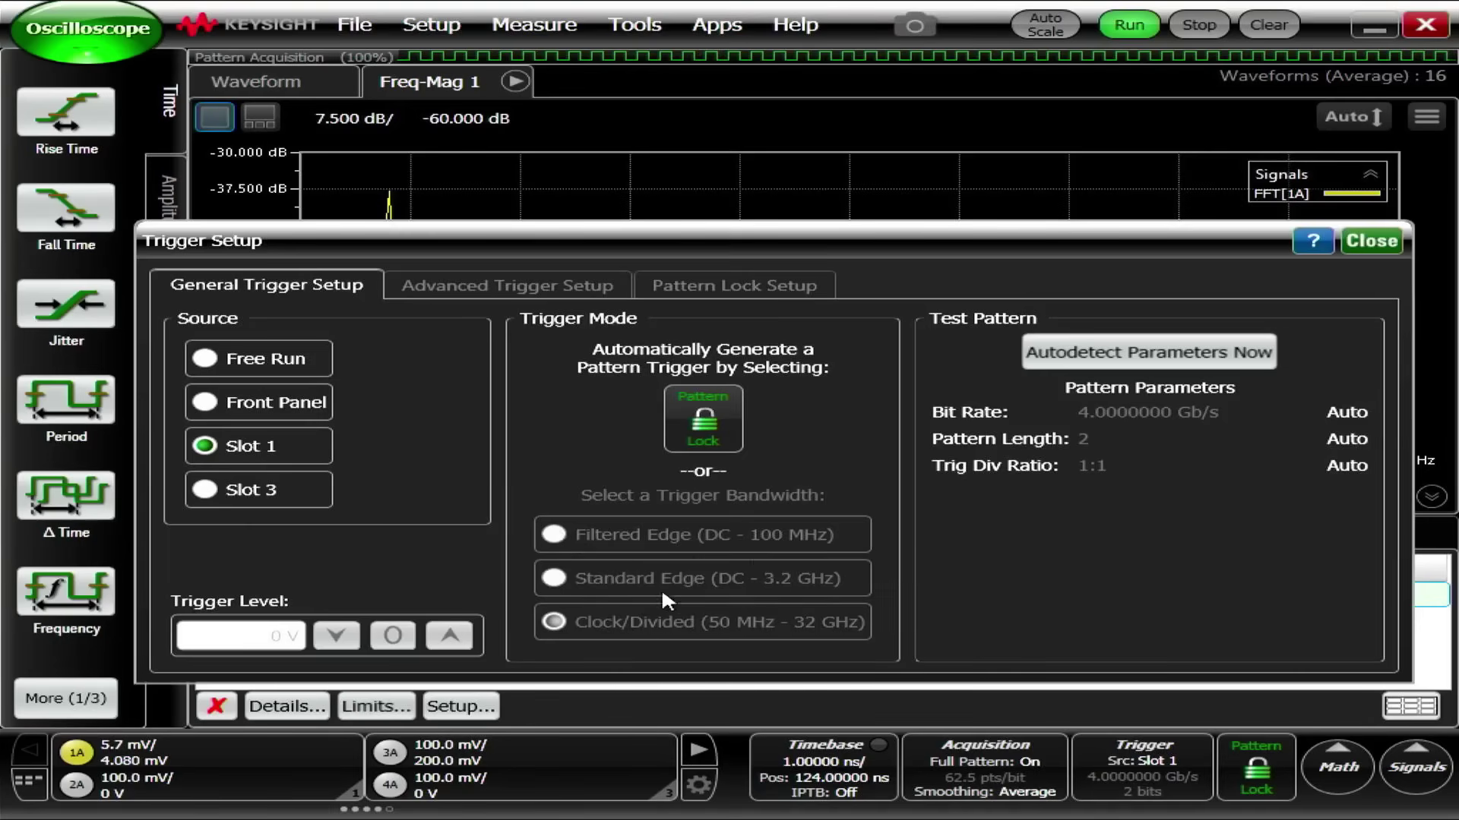
# - Disable pattern lock and try Standard Edge before setting trigger bandwidth back to Clock/Divided
pyautogui.click(710, 415)
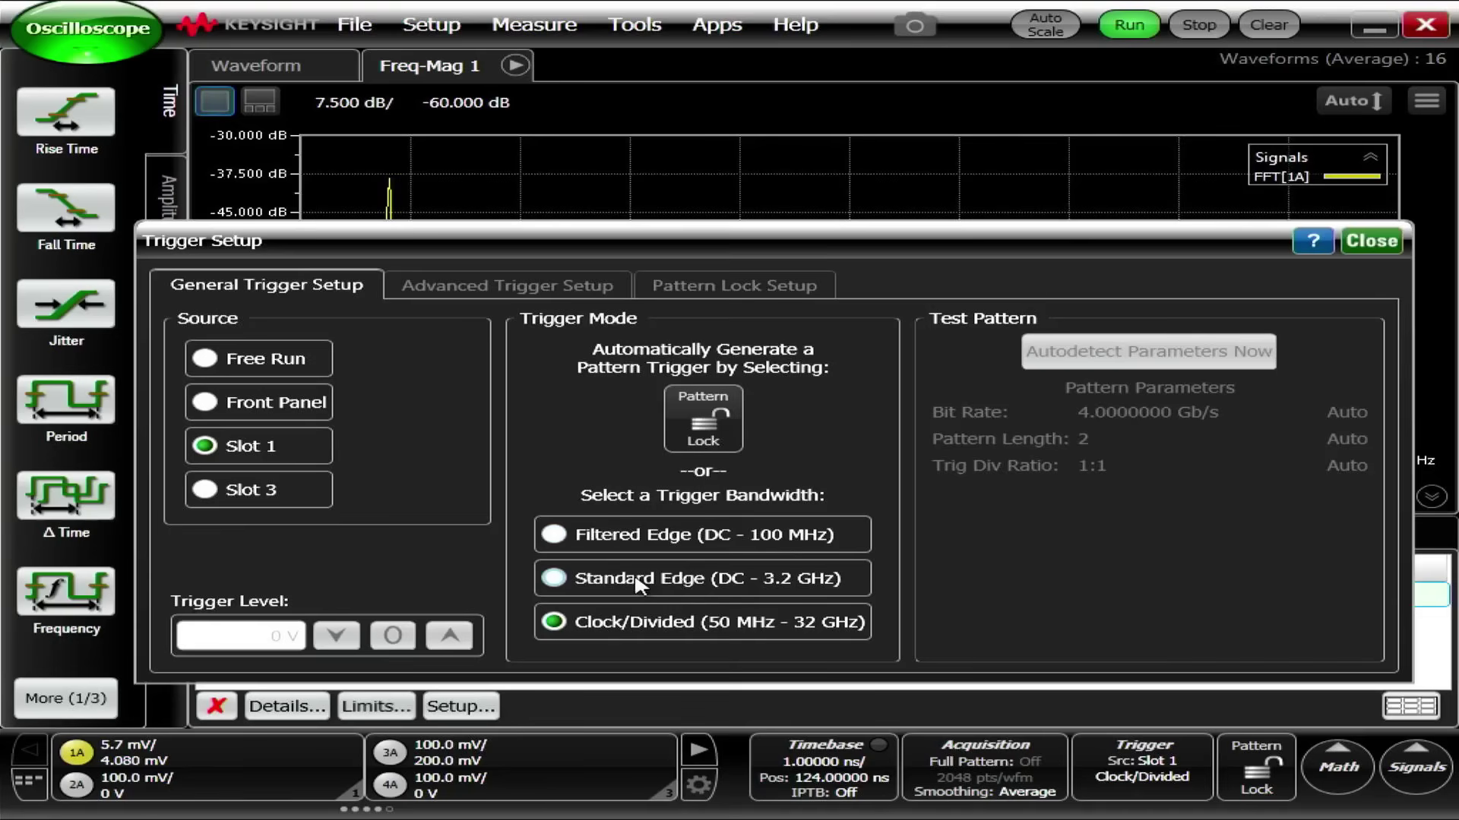
pyautogui.click(638, 581)
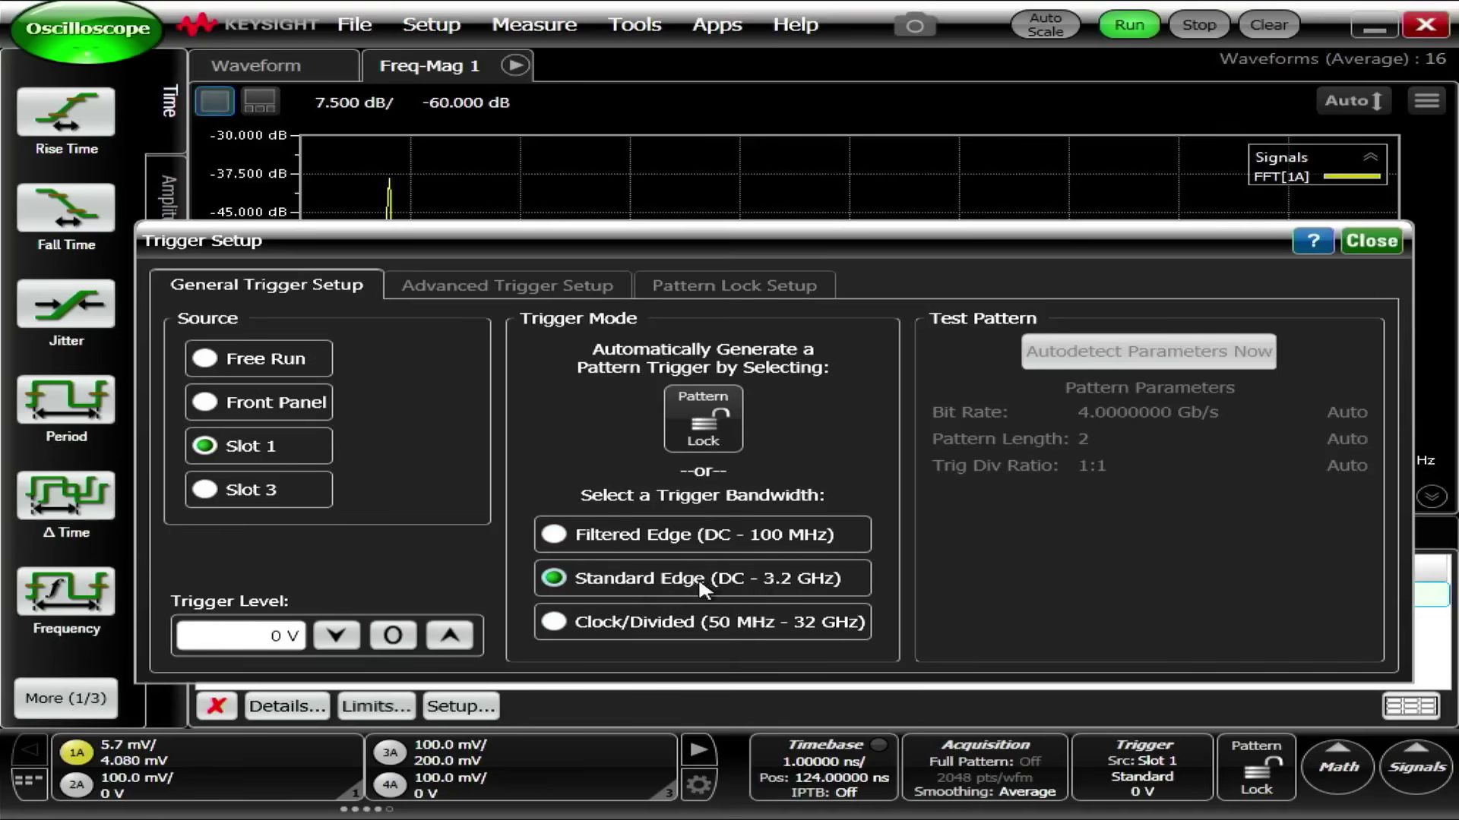
pyautogui.click(668, 627)
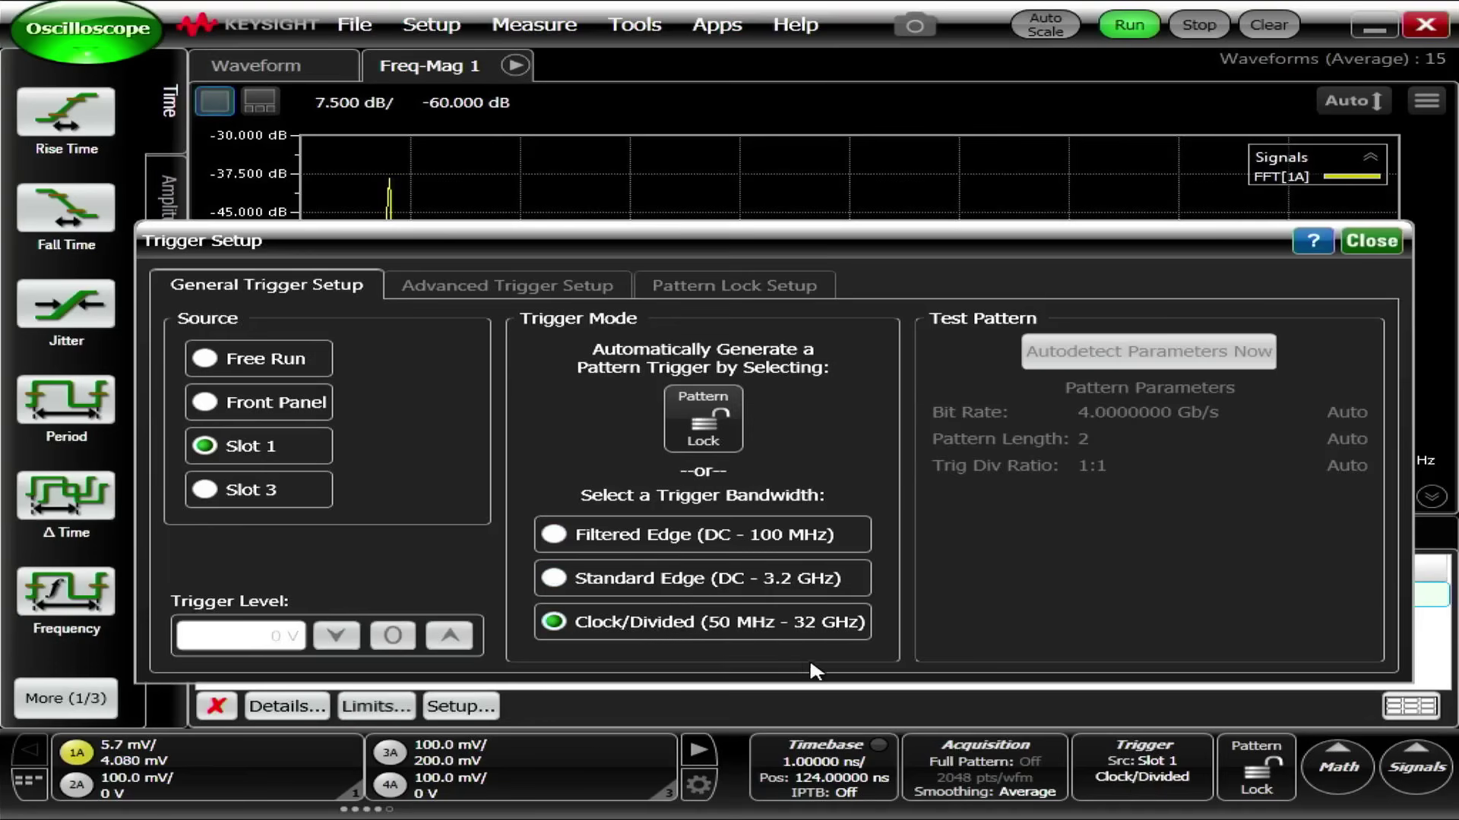
pyautogui.click(691, 585)
pyautogui.click(820, 625)
# - Re-enable pattern lock, autodetect the 5 Gb/s bit rate and pattern length, then close Trigger Setup
pyautogui.click(707, 426)
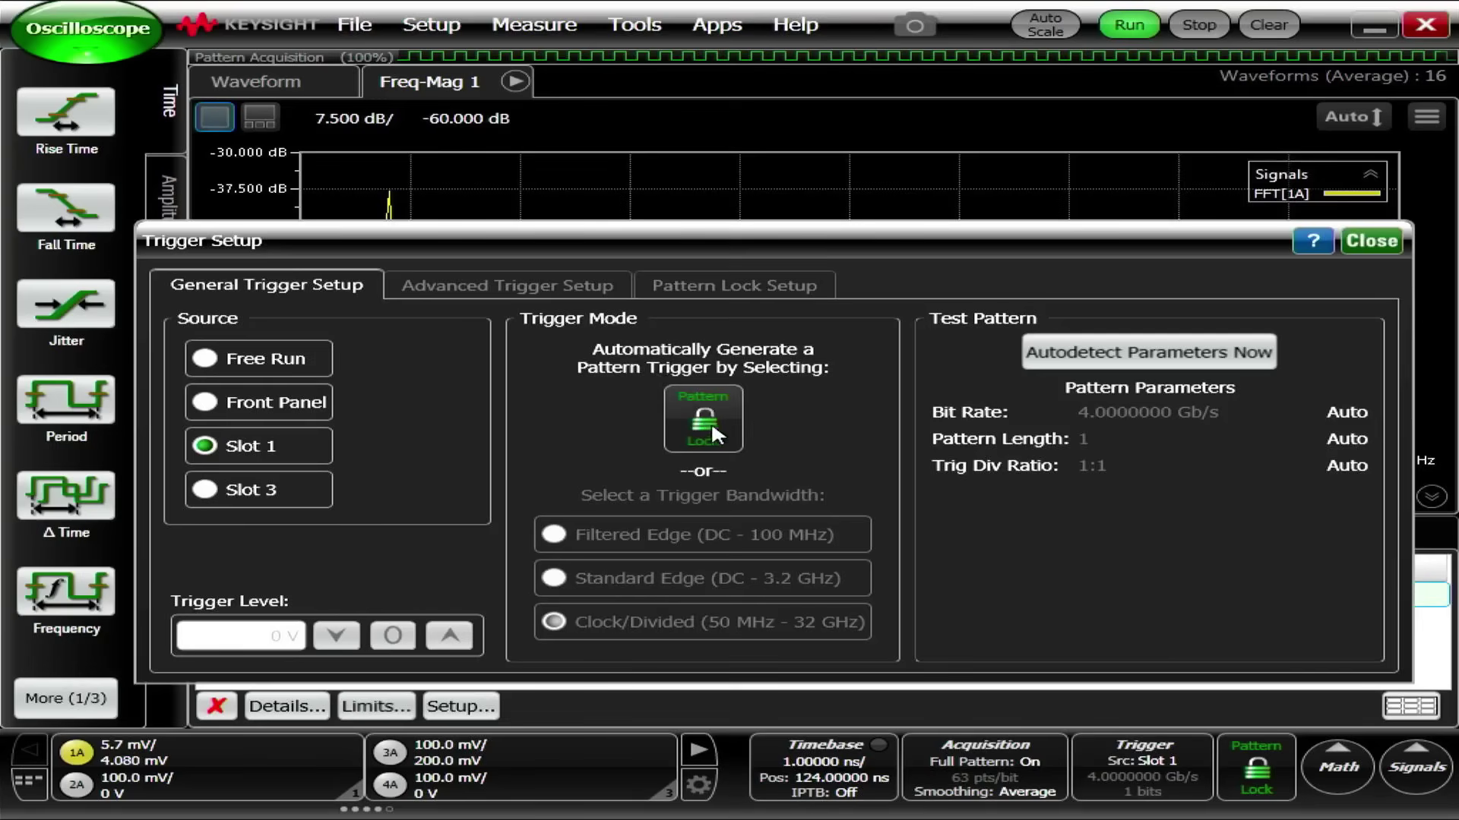
pyautogui.click(1134, 351)
pyautogui.click(105, 61)
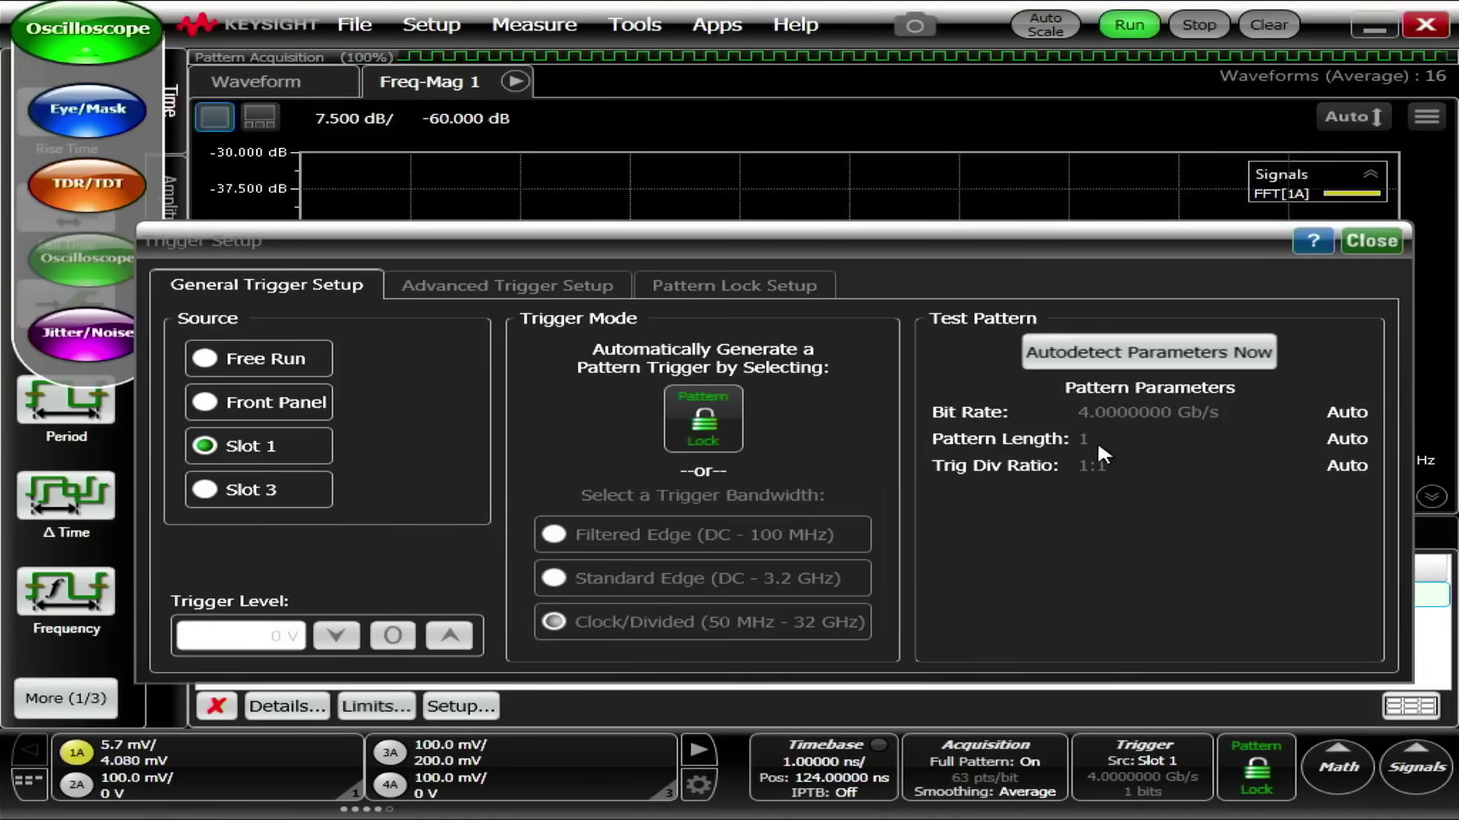
pyautogui.click(1109, 354)
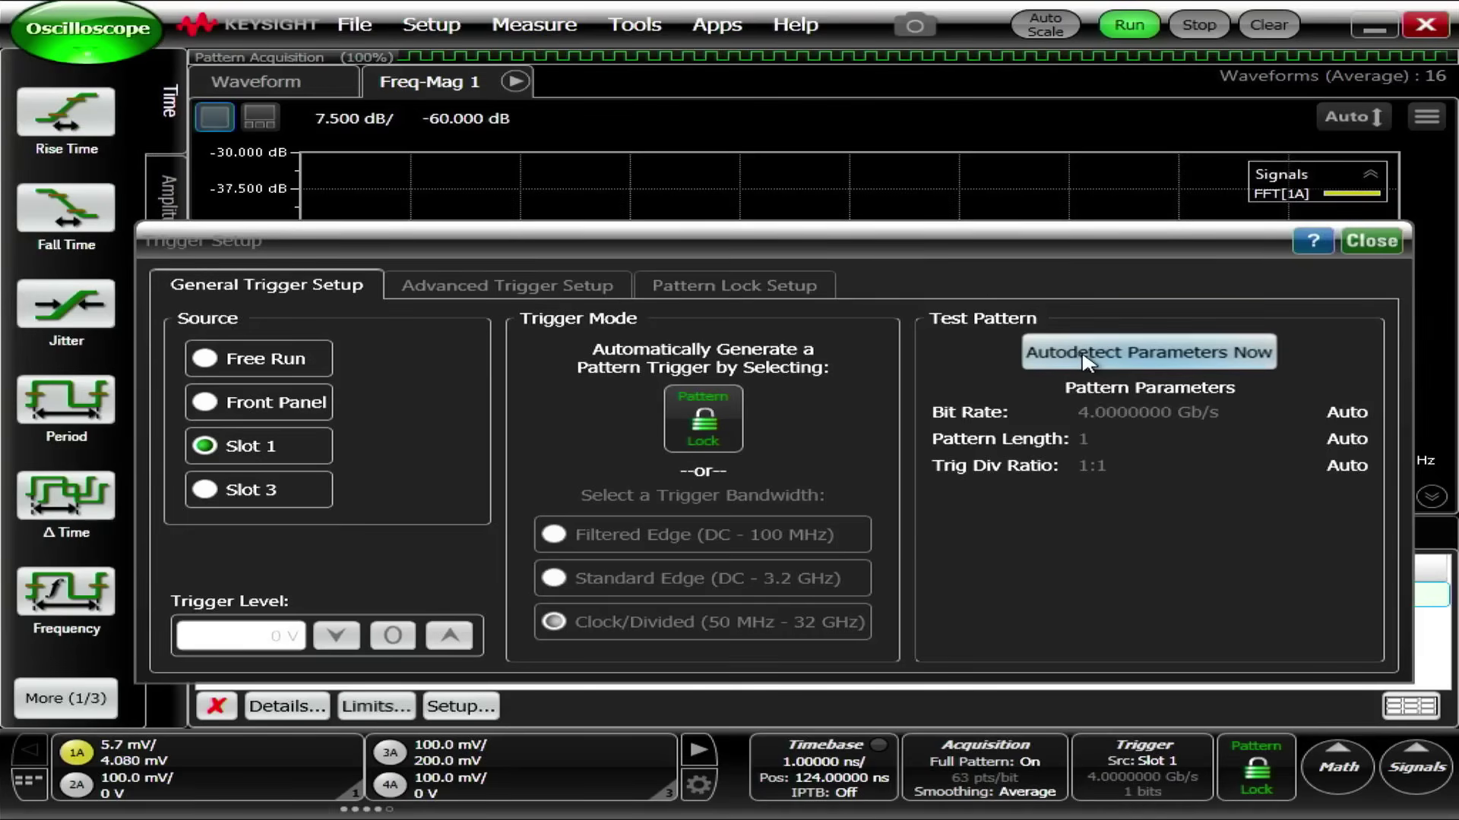
pyautogui.click(1084, 362)
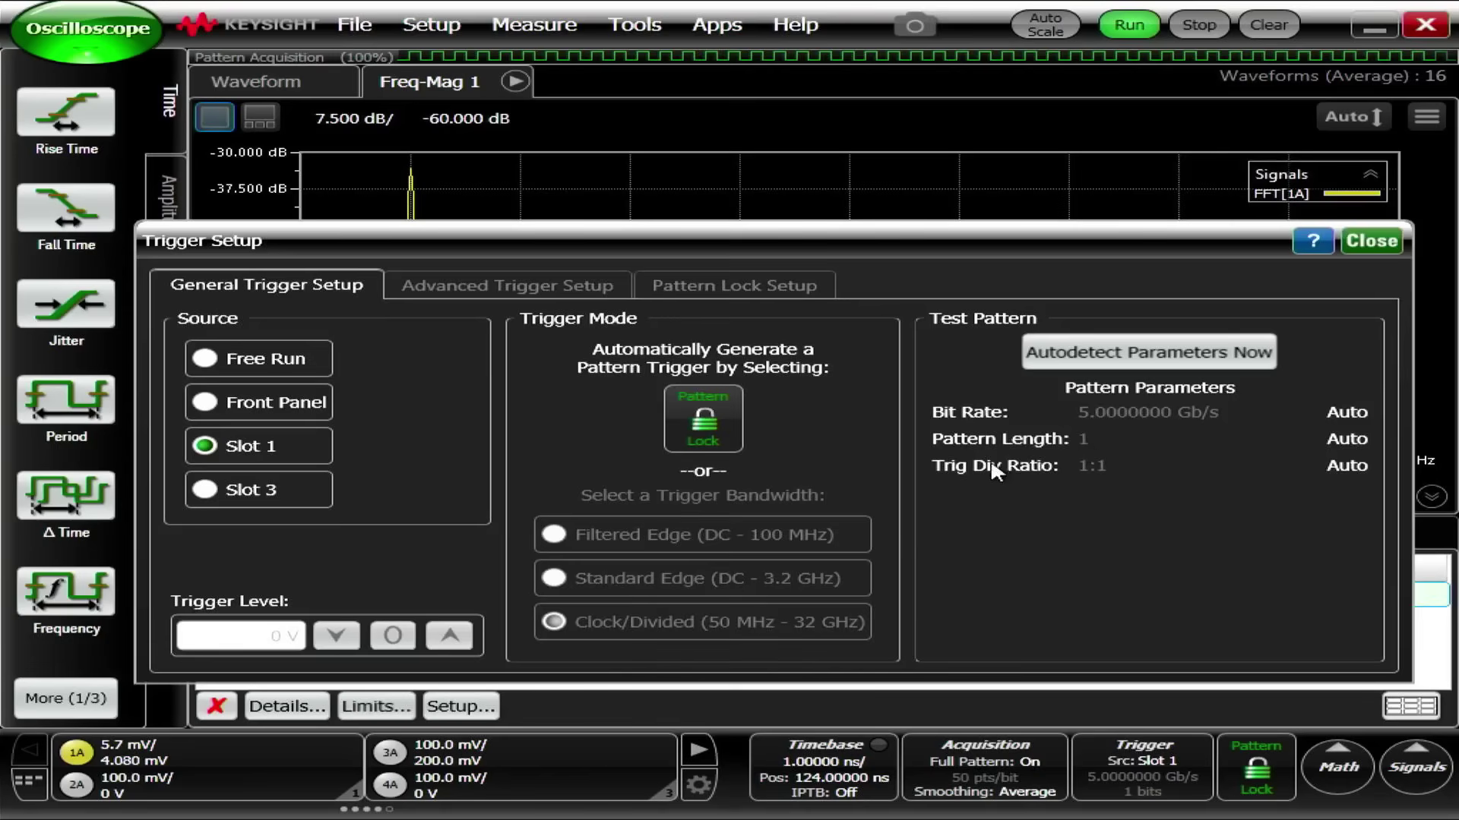
pyautogui.click(1374, 241)
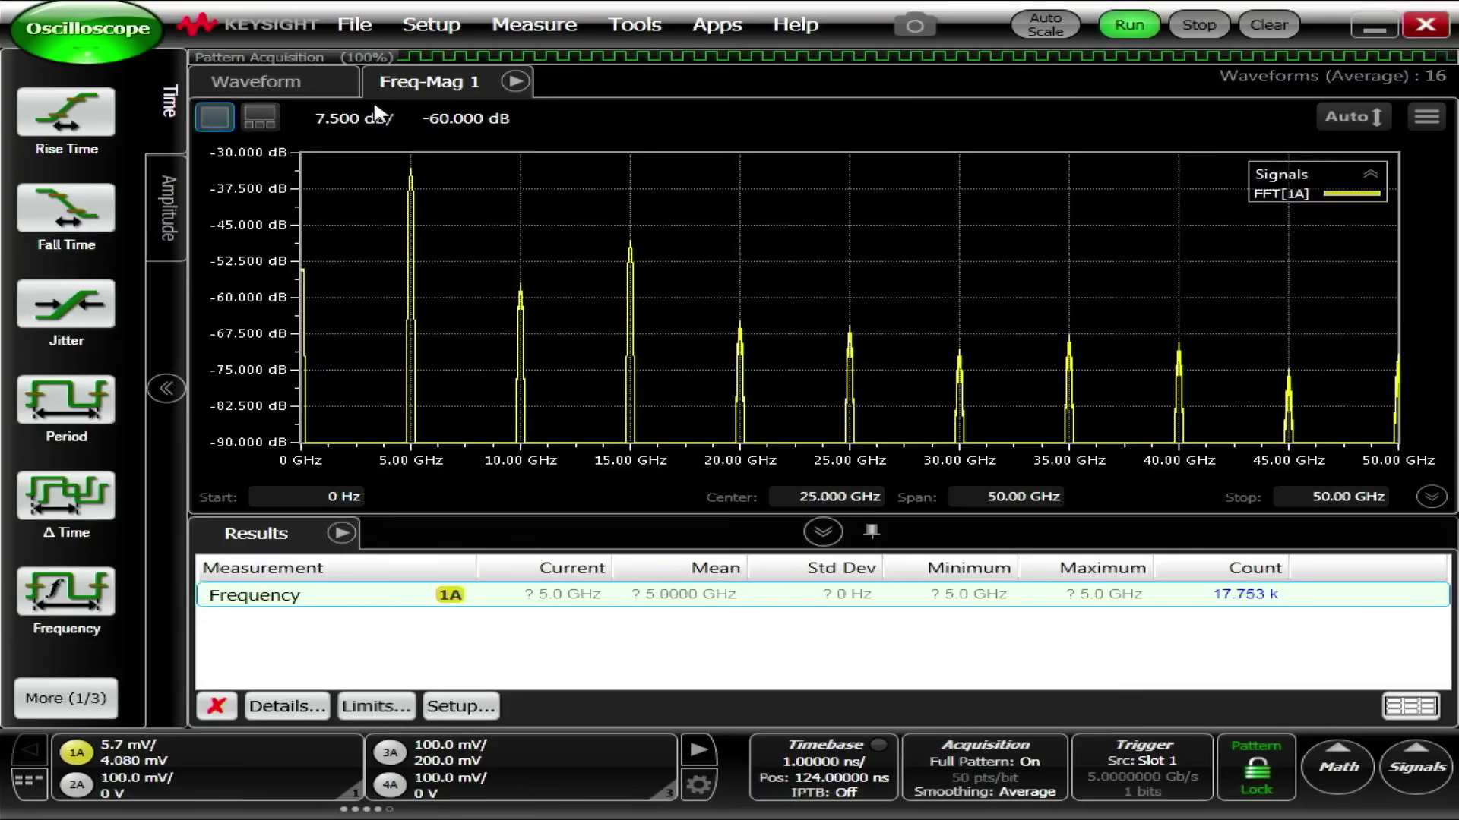
# - Switch to the Waveform tab to view the 5 GHz sine at 100 ps/div
pyautogui.click(294, 76)
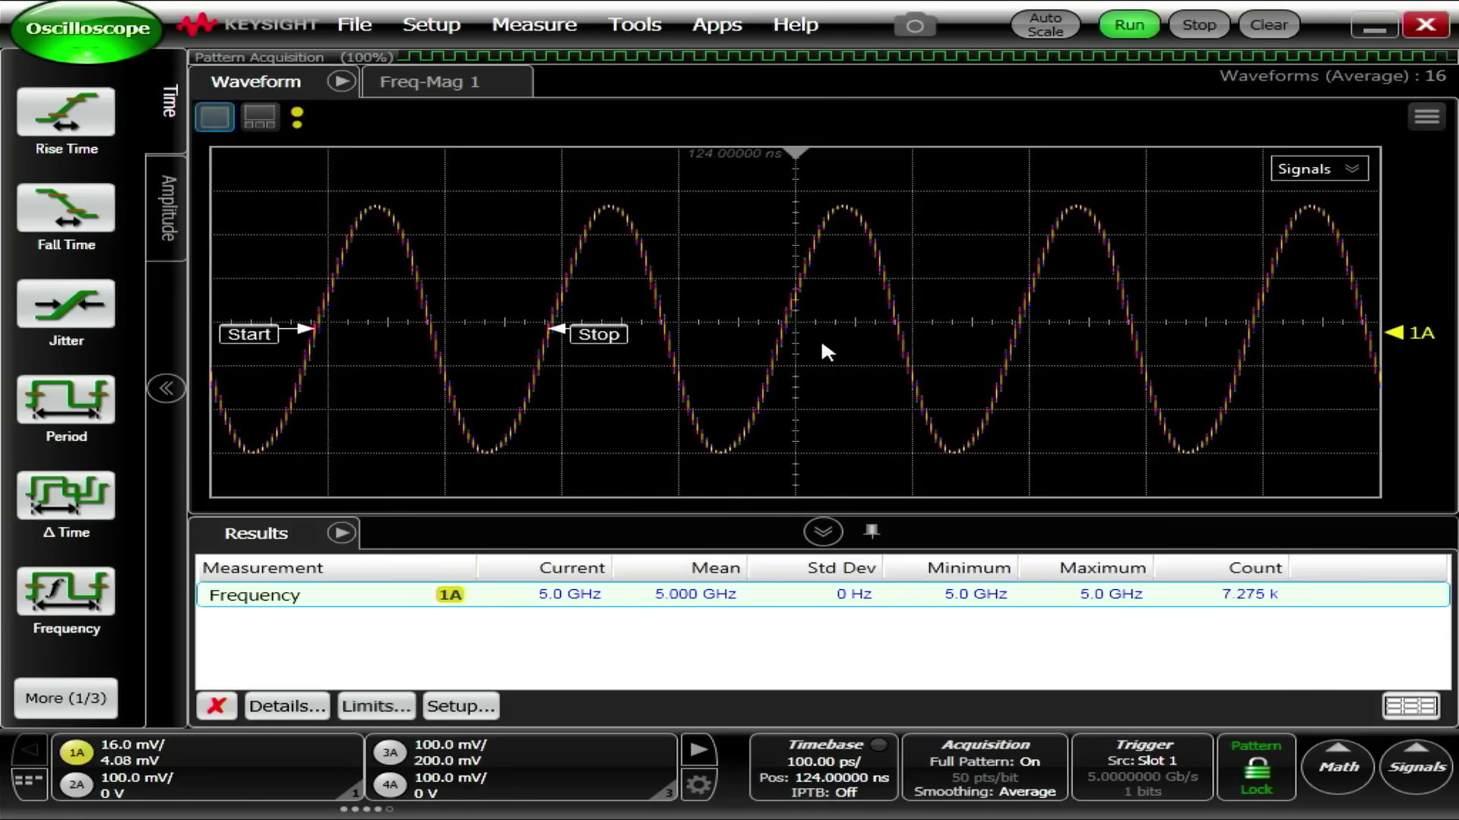
# - Return to the Freq-Mag 1 spectrum and scroll the timebase up to 1 ns/div
pyautogui.click(465, 85)
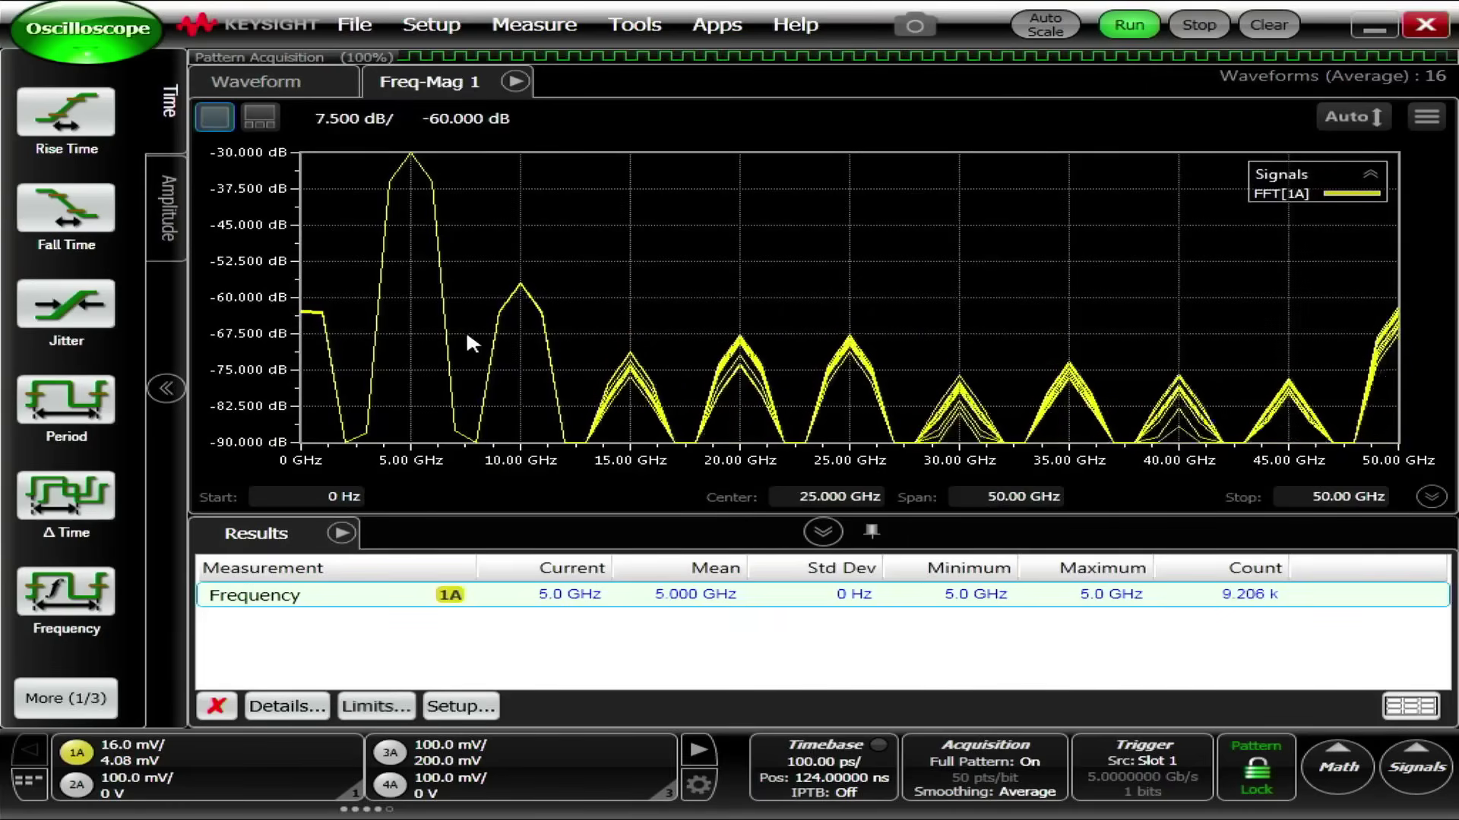
pyautogui.scroll(-2, 466, 330)
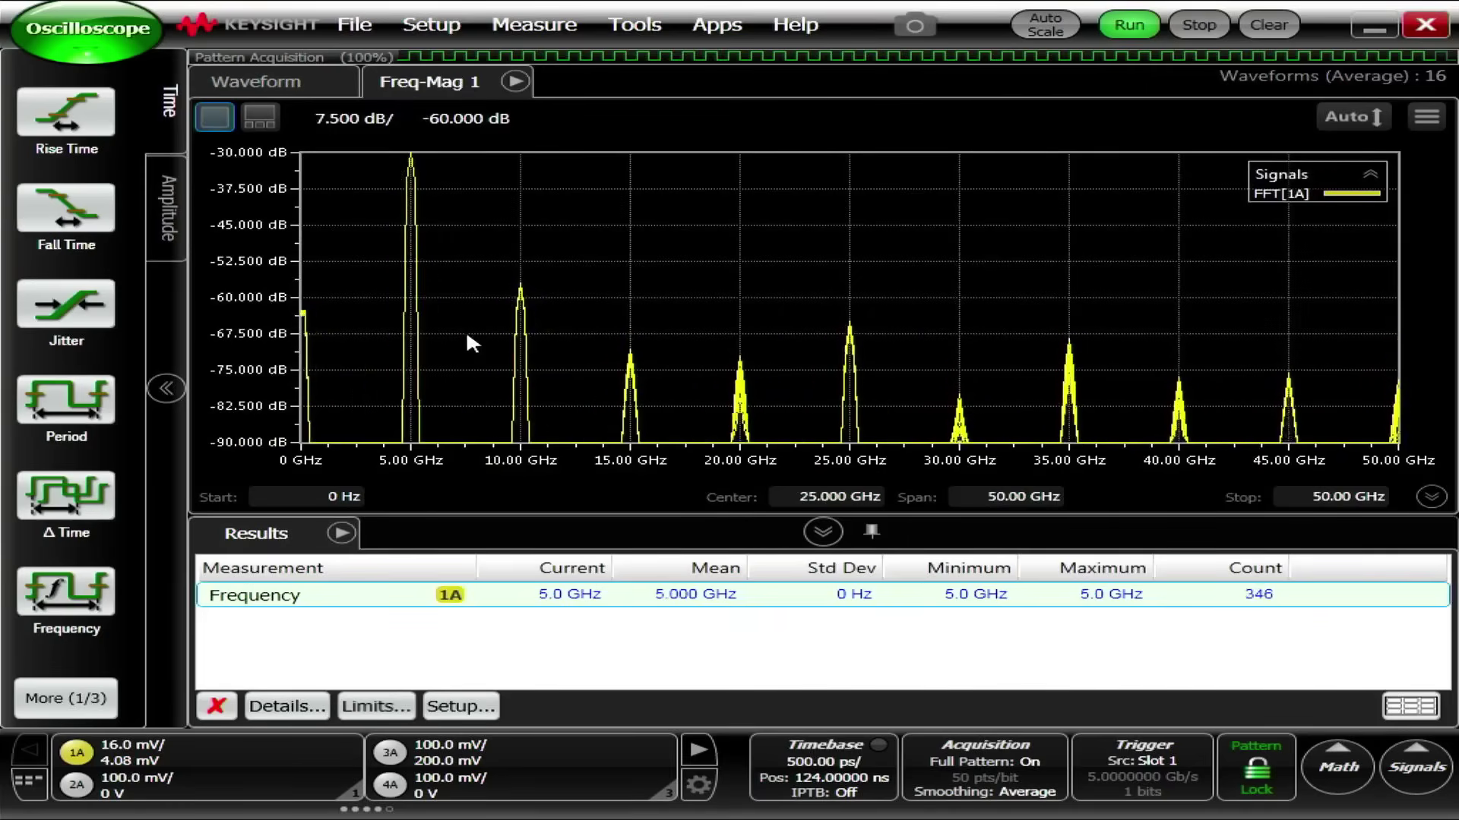
pyautogui.scroll(-1, 467, 336)
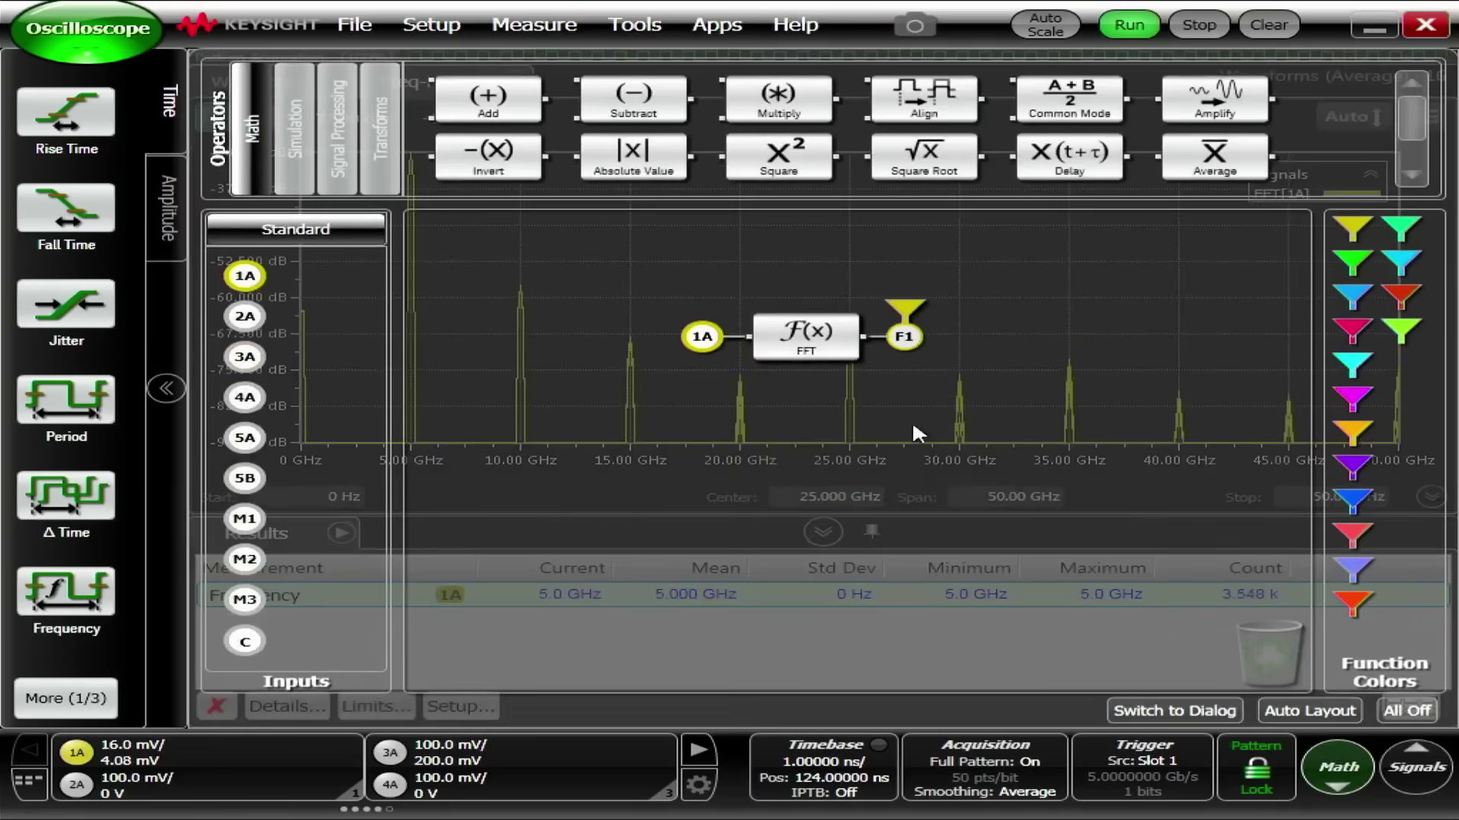
# - Change the FFT block's window from Hanning to None and close the math editor
pyautogui.click(812, 342)
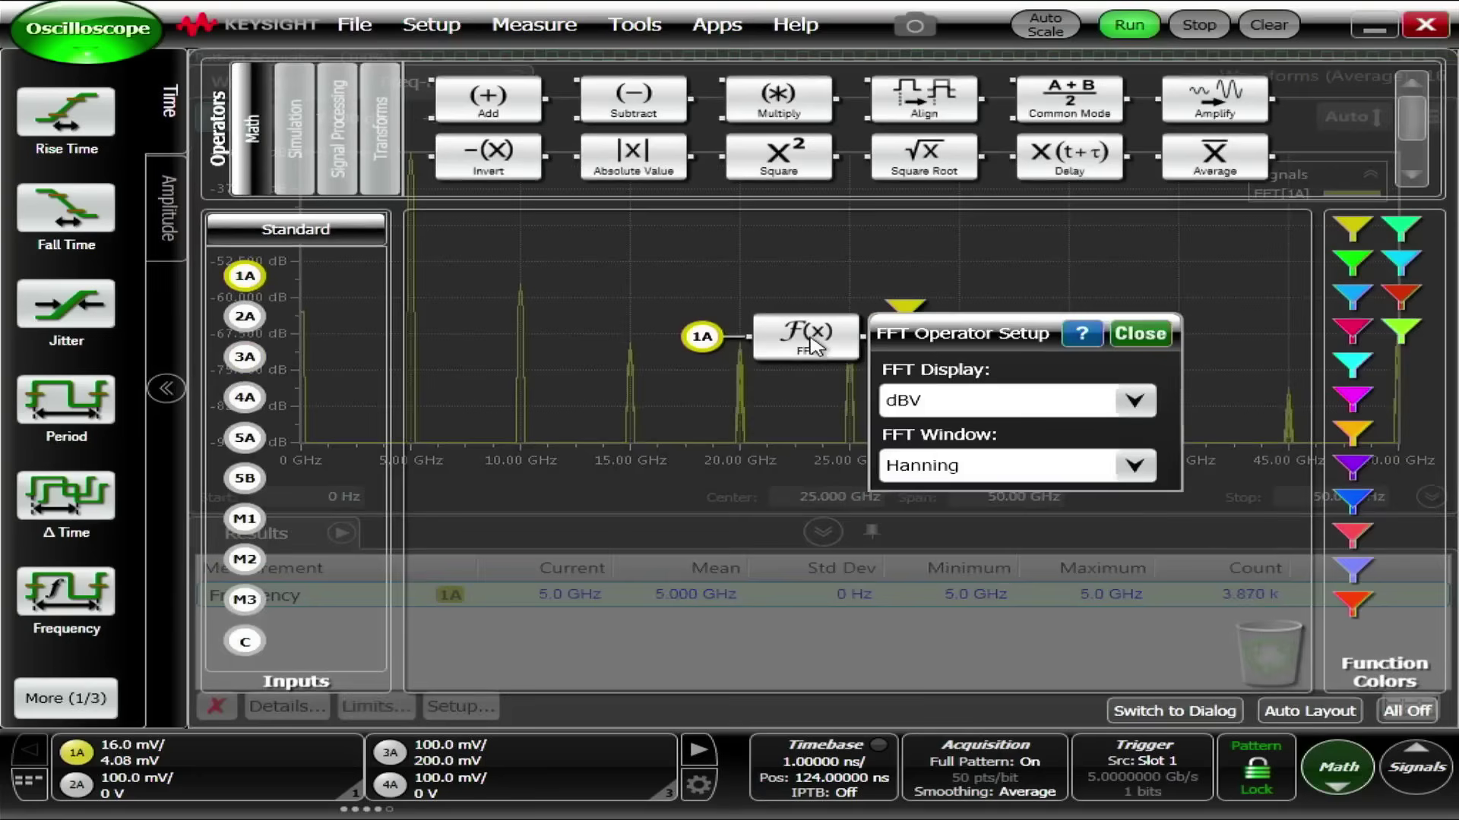
pyautogui.click(921, 466)
pyautogui.click(934, 499)
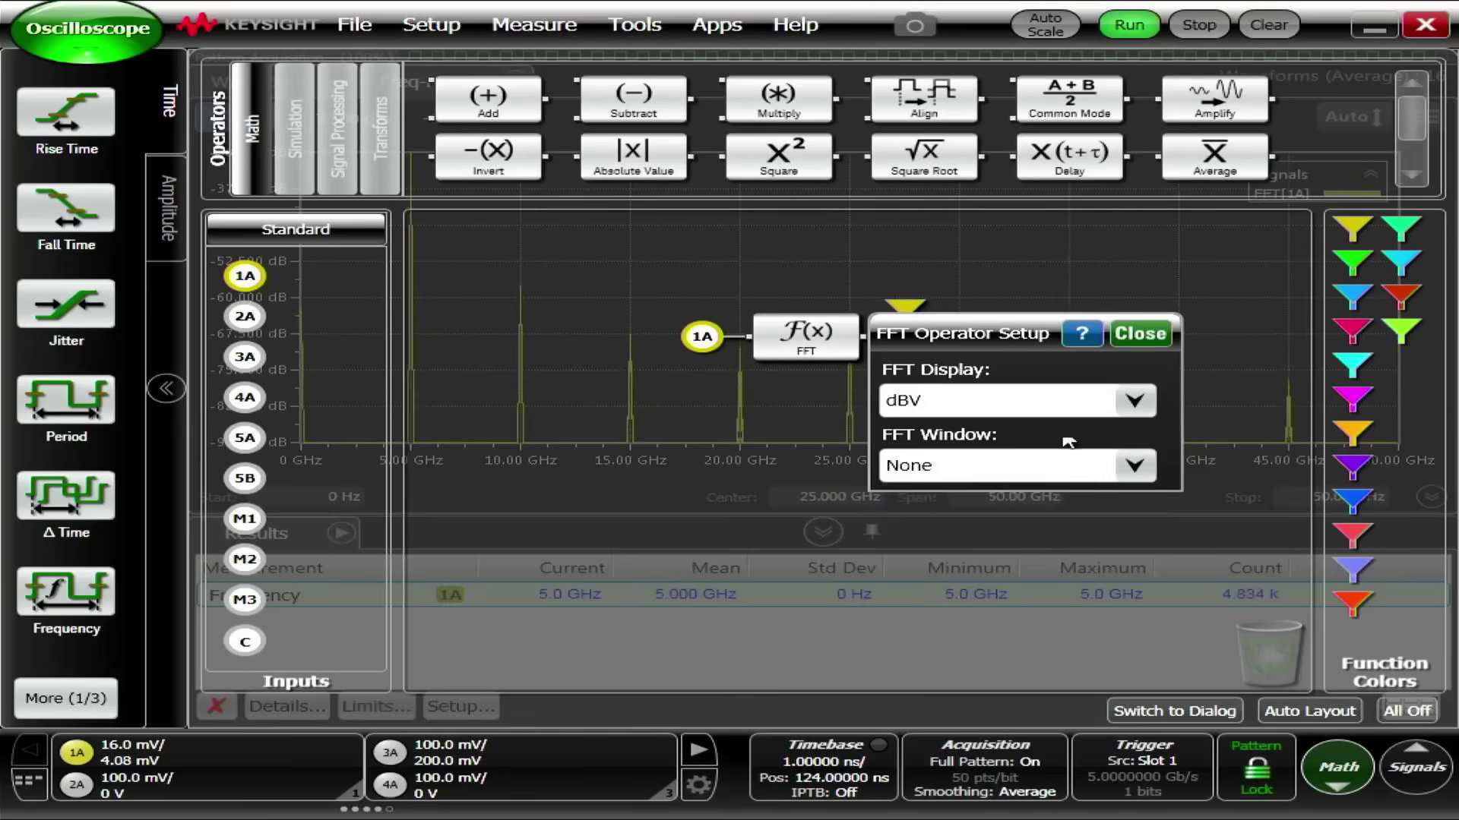
pyautogui.click(1139, 335)
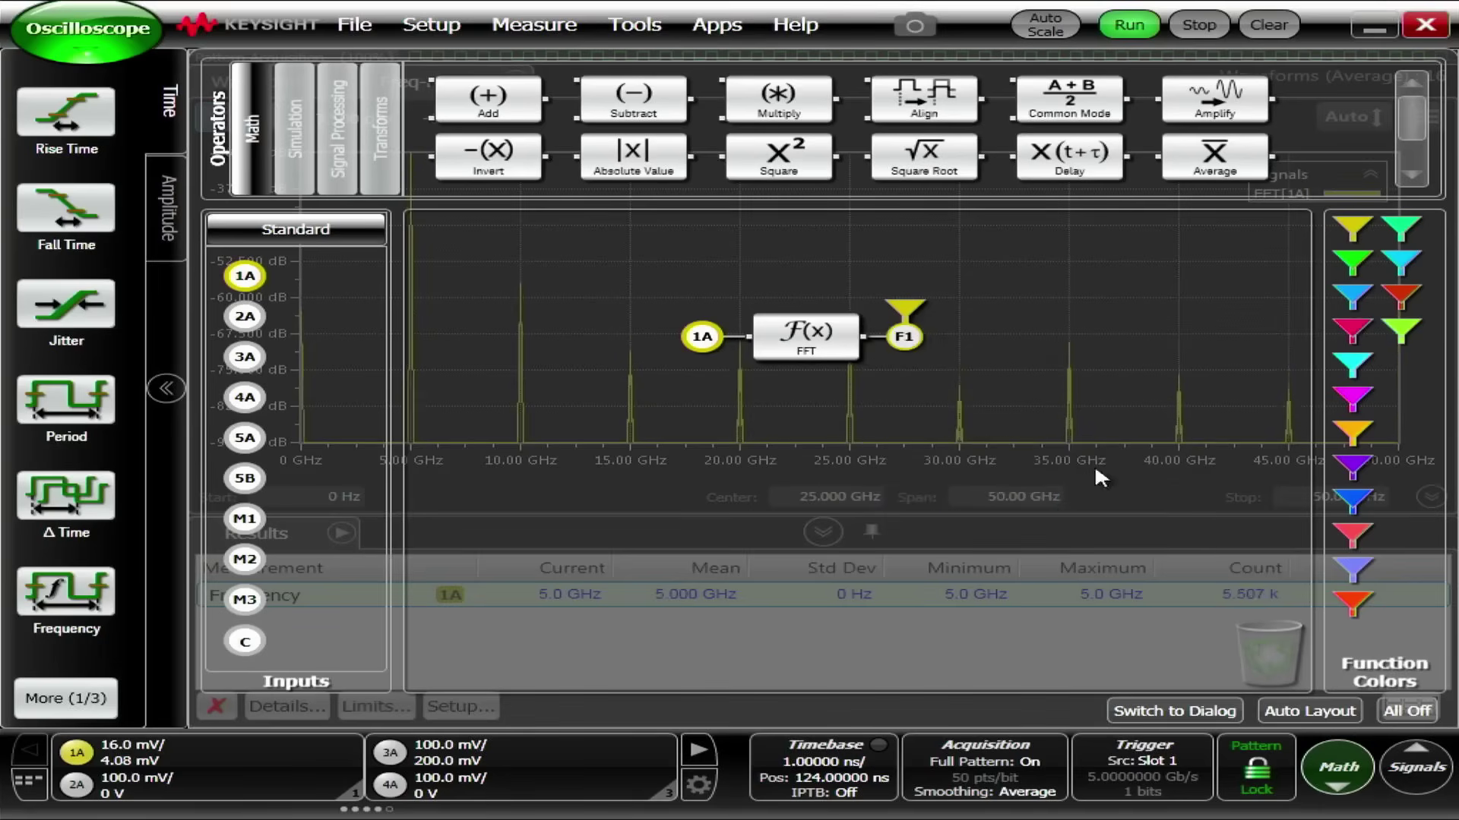
pyautogui.click(1349, 764)
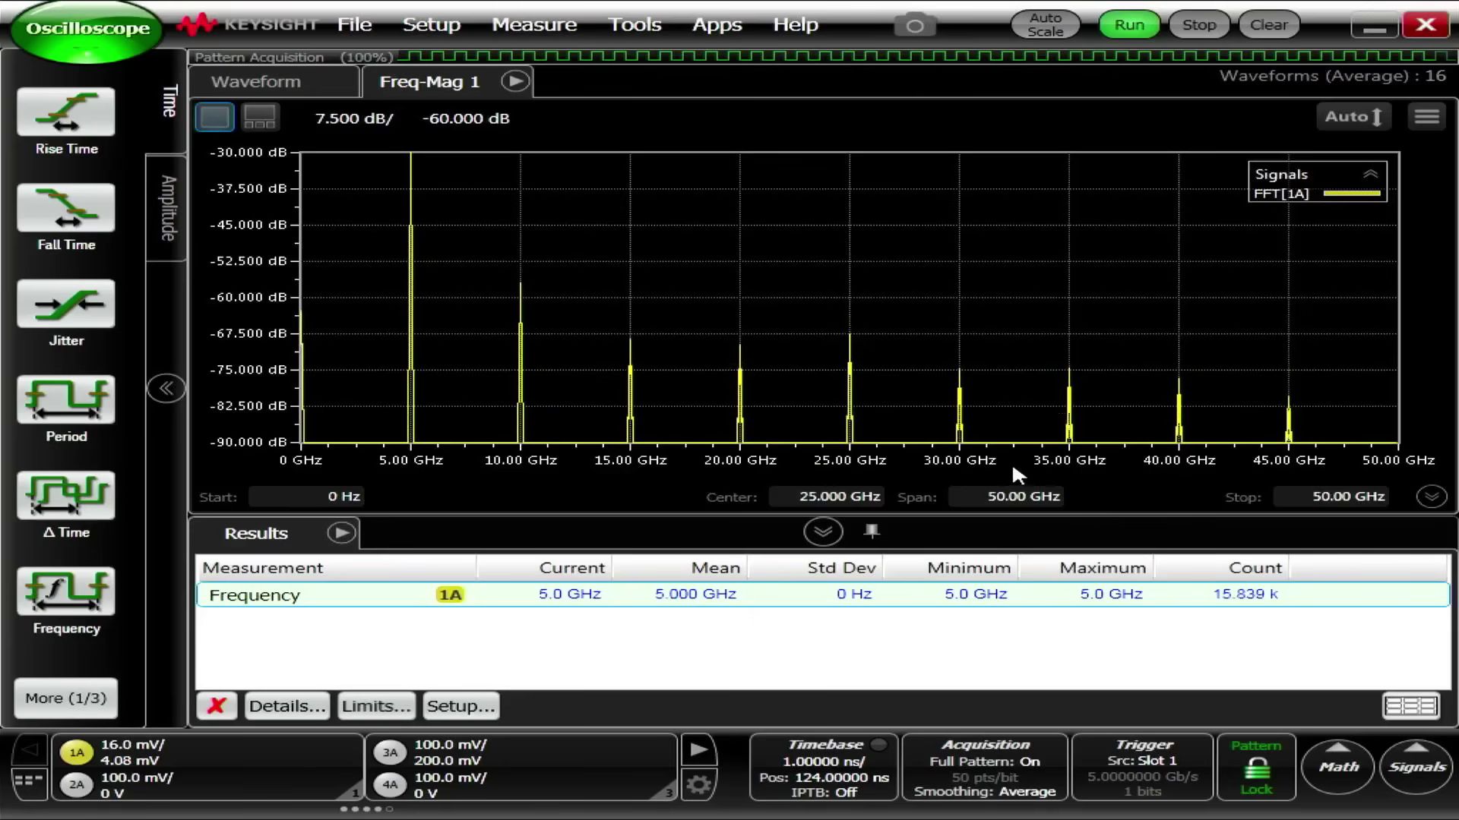
pyautogui.click(715, 28)
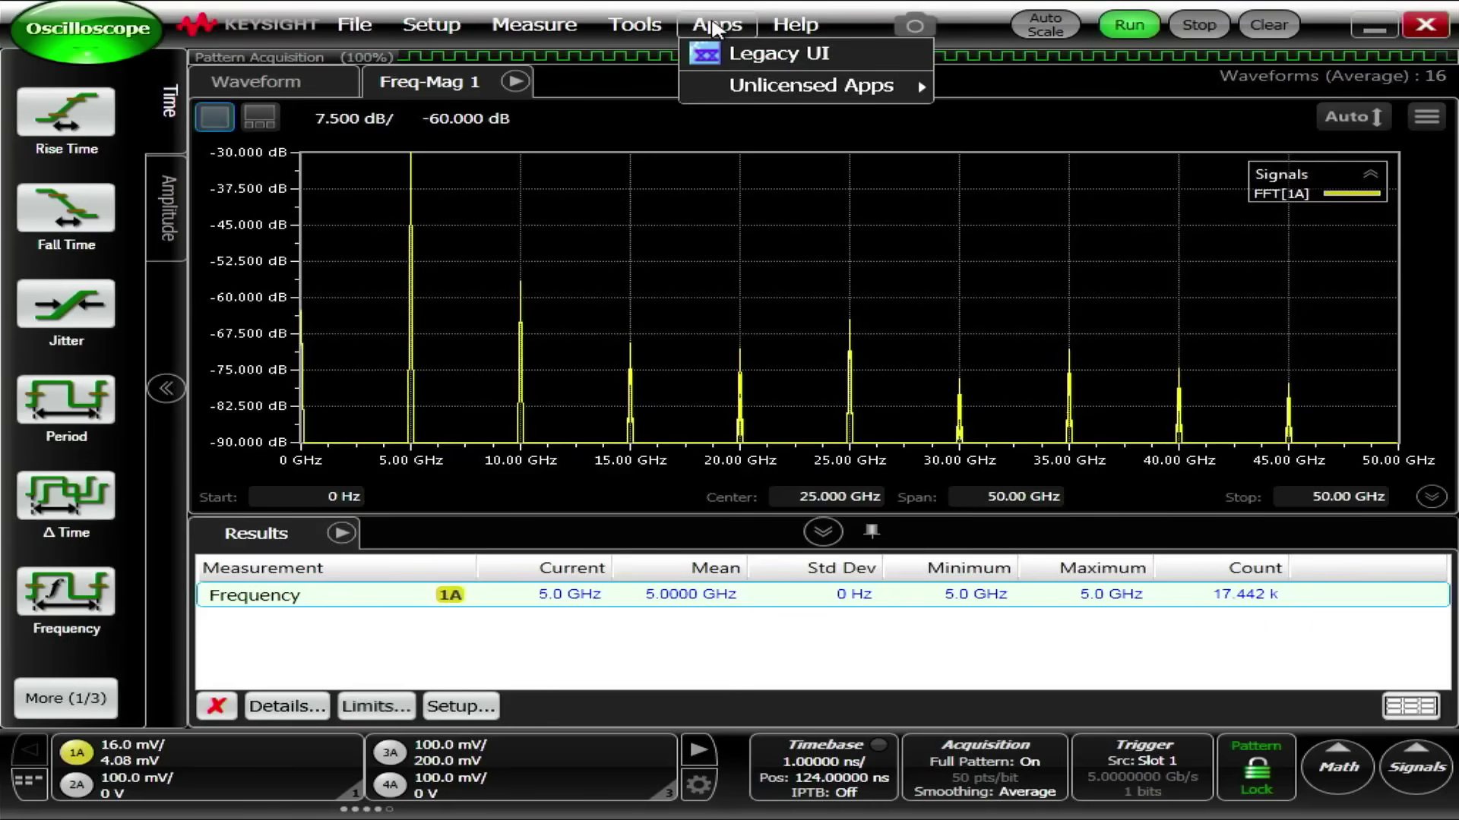
pyautogui.click(646, 26)
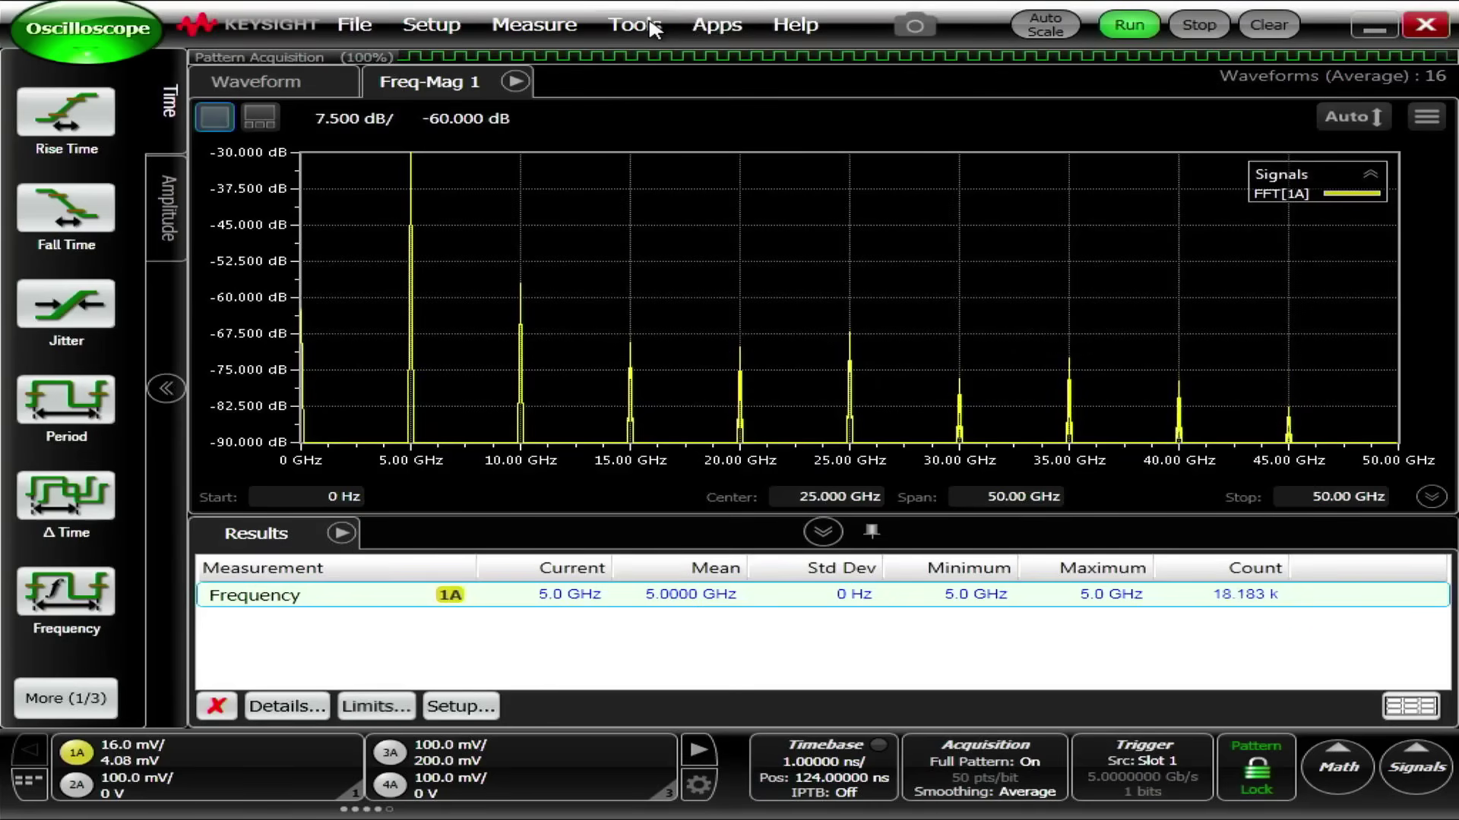
pyautogui.click(651, 27)
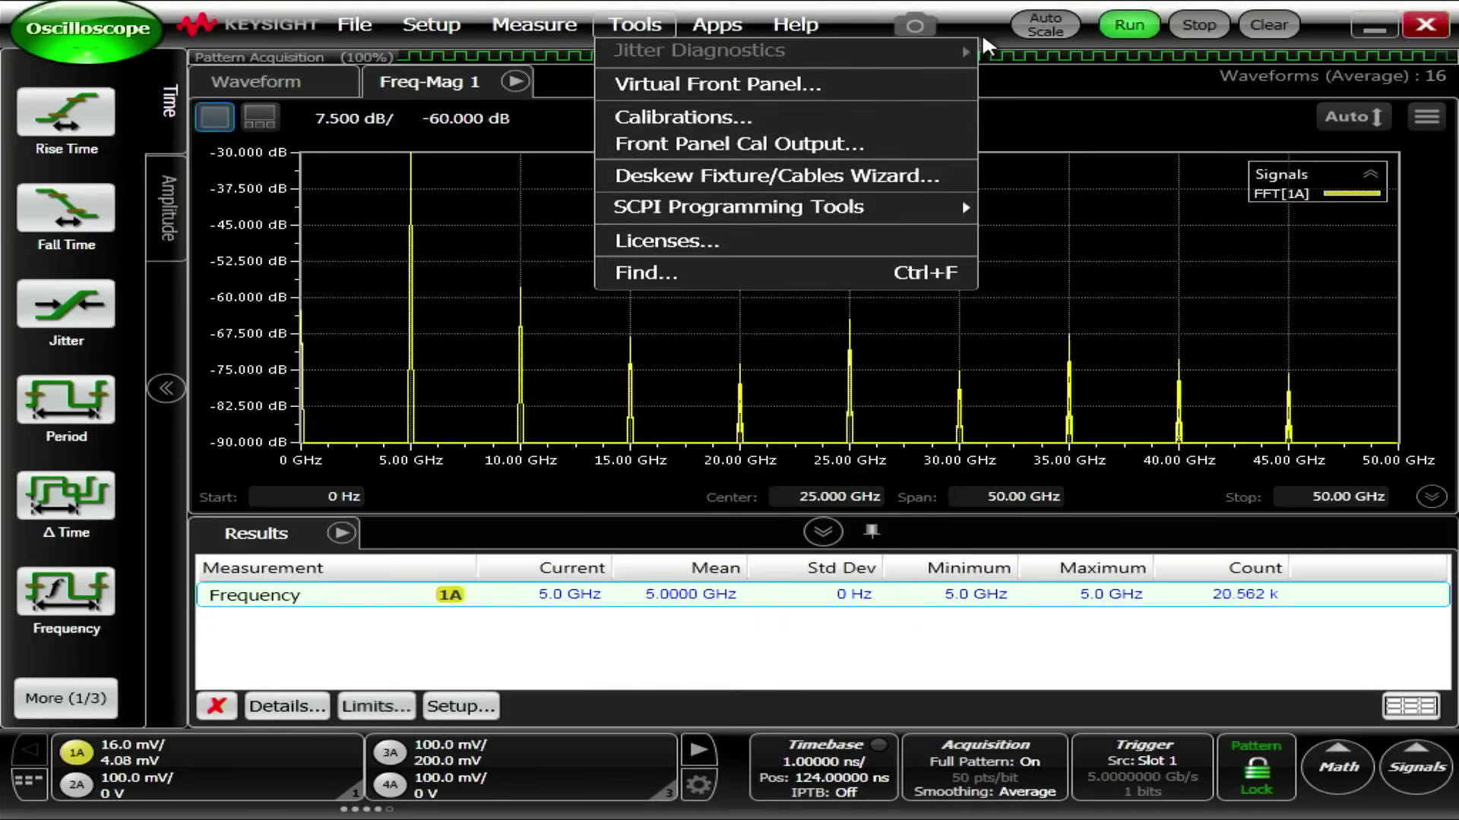
pyautogui.moveTo(716, 25)
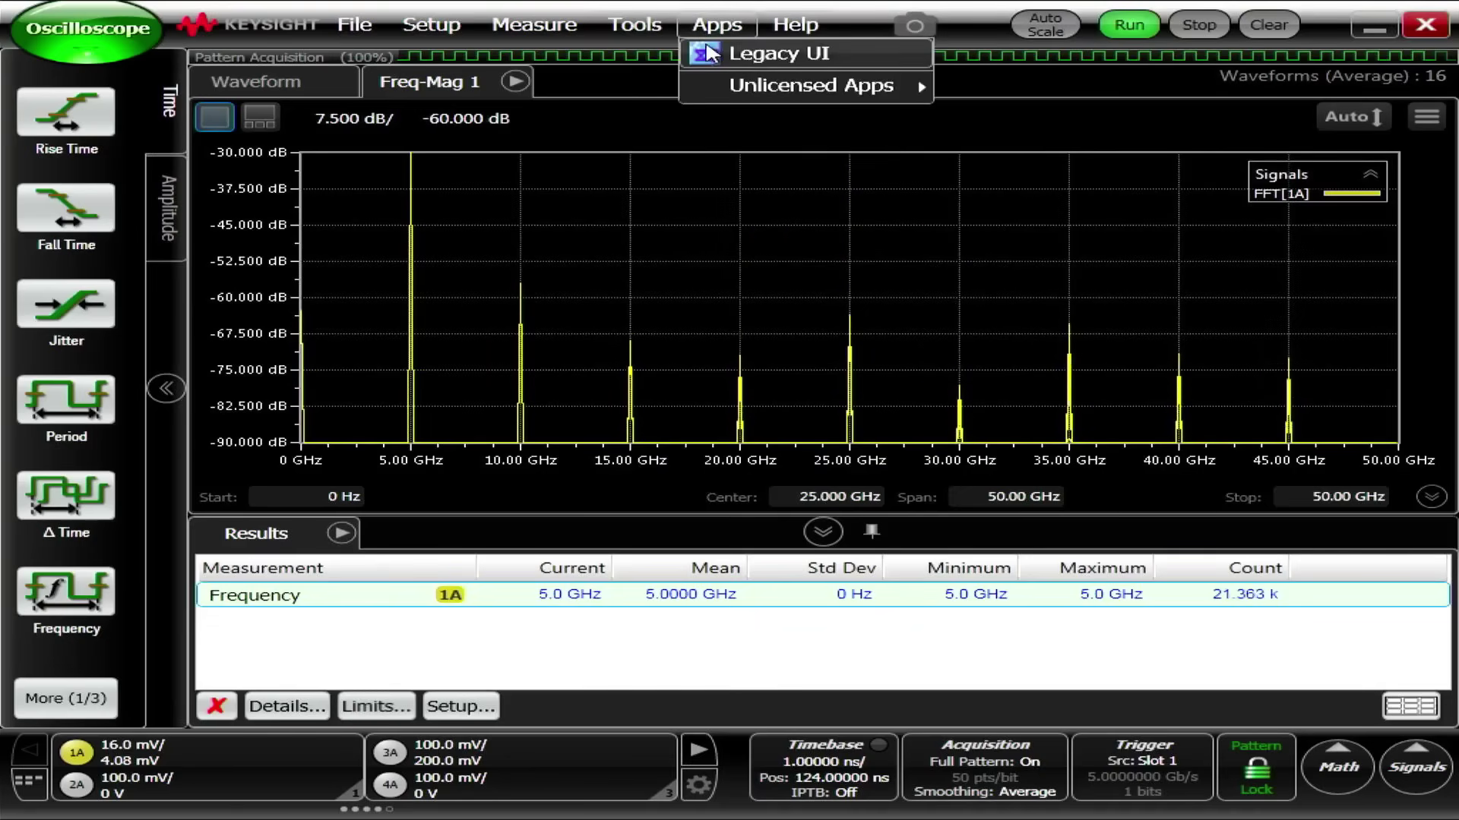
# - Open the MATLAB Resources for Keysight Oscilloscope Users page from the desktop shortcut, read it, then close Internet Explorer
pyautogui.click(1356, 28)
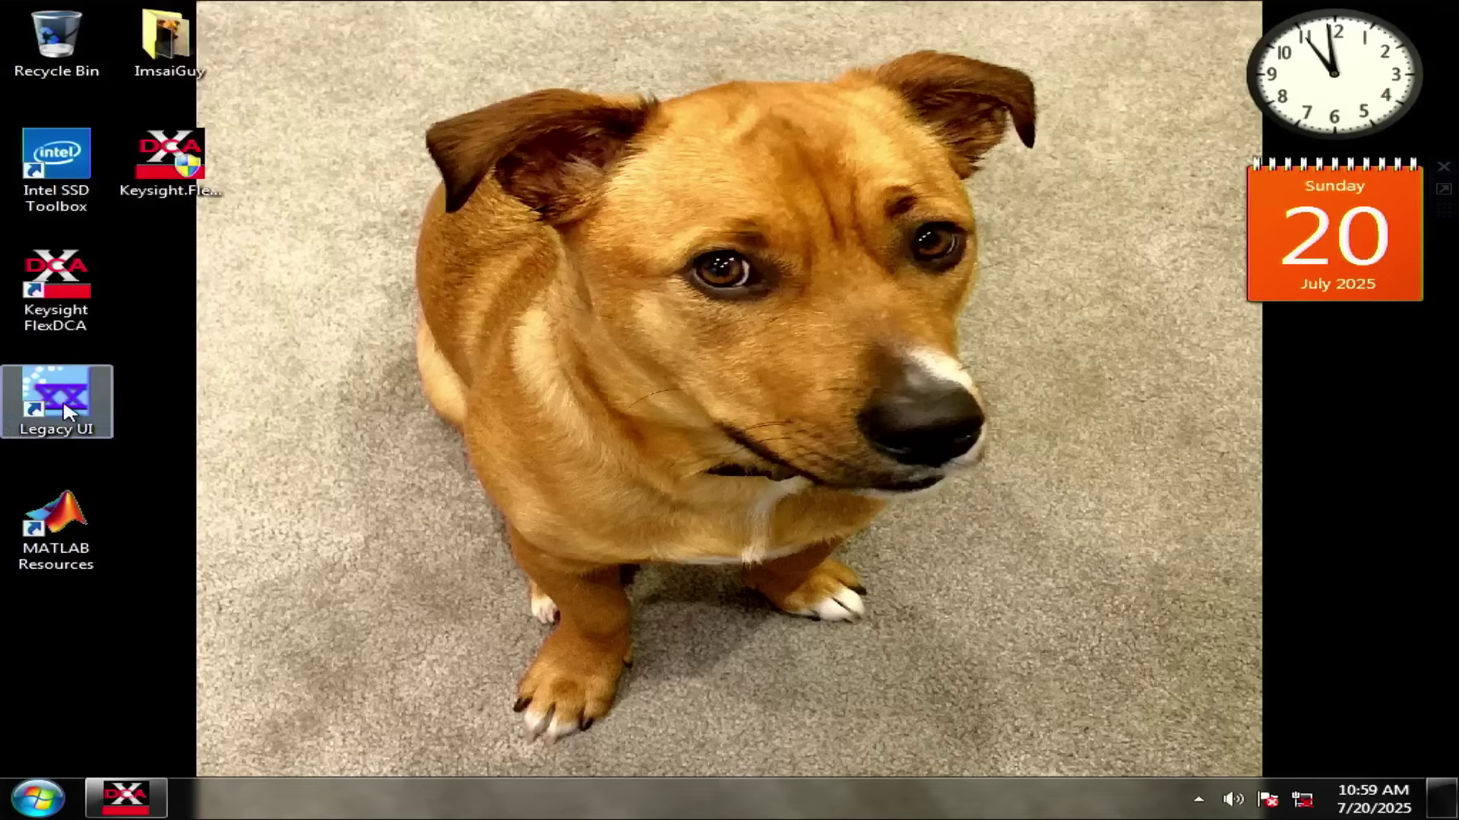
pyautogui.doubleClick(69, 537)
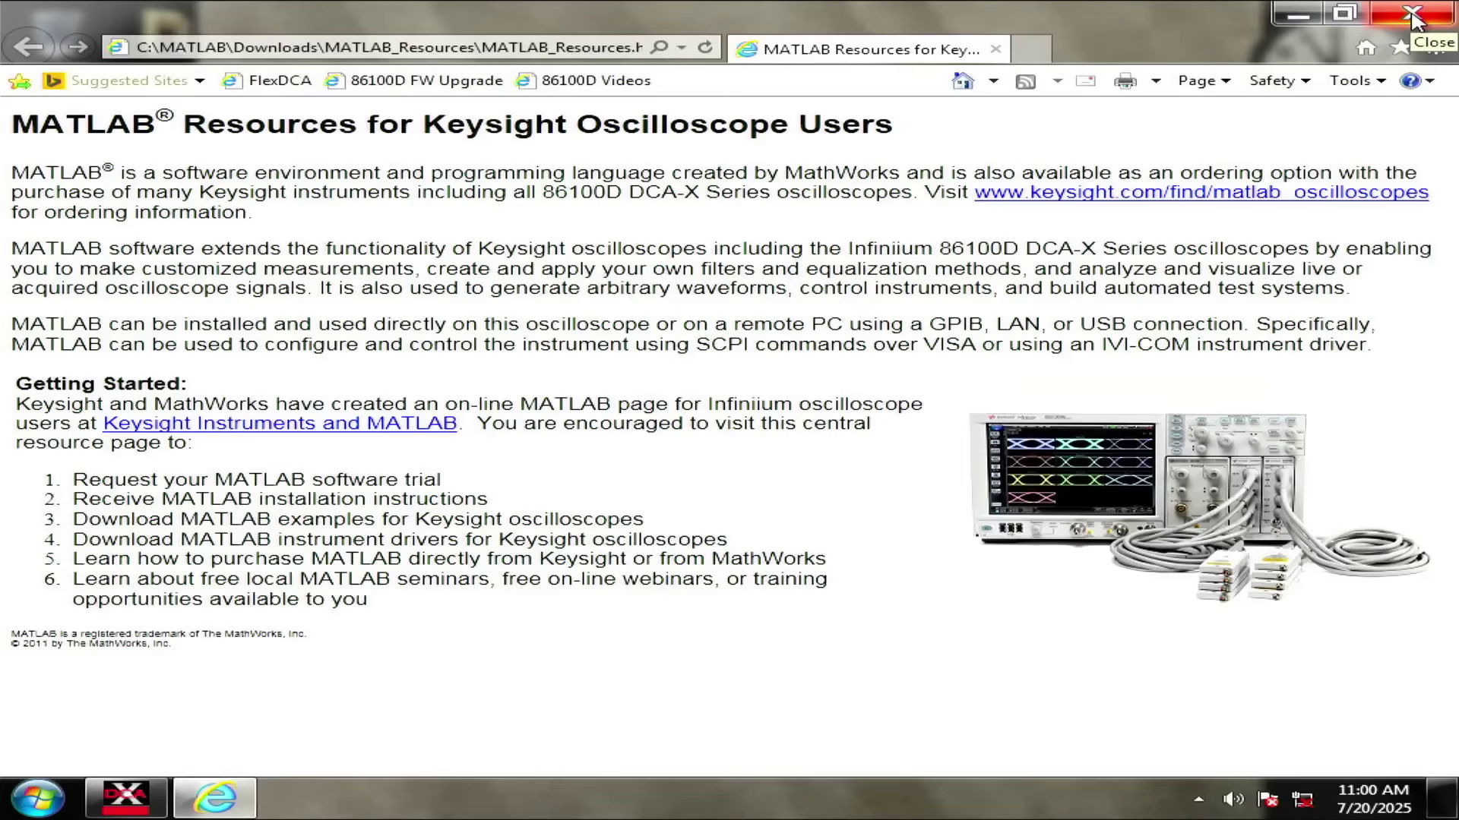
pyautogui.click(1412, 14)
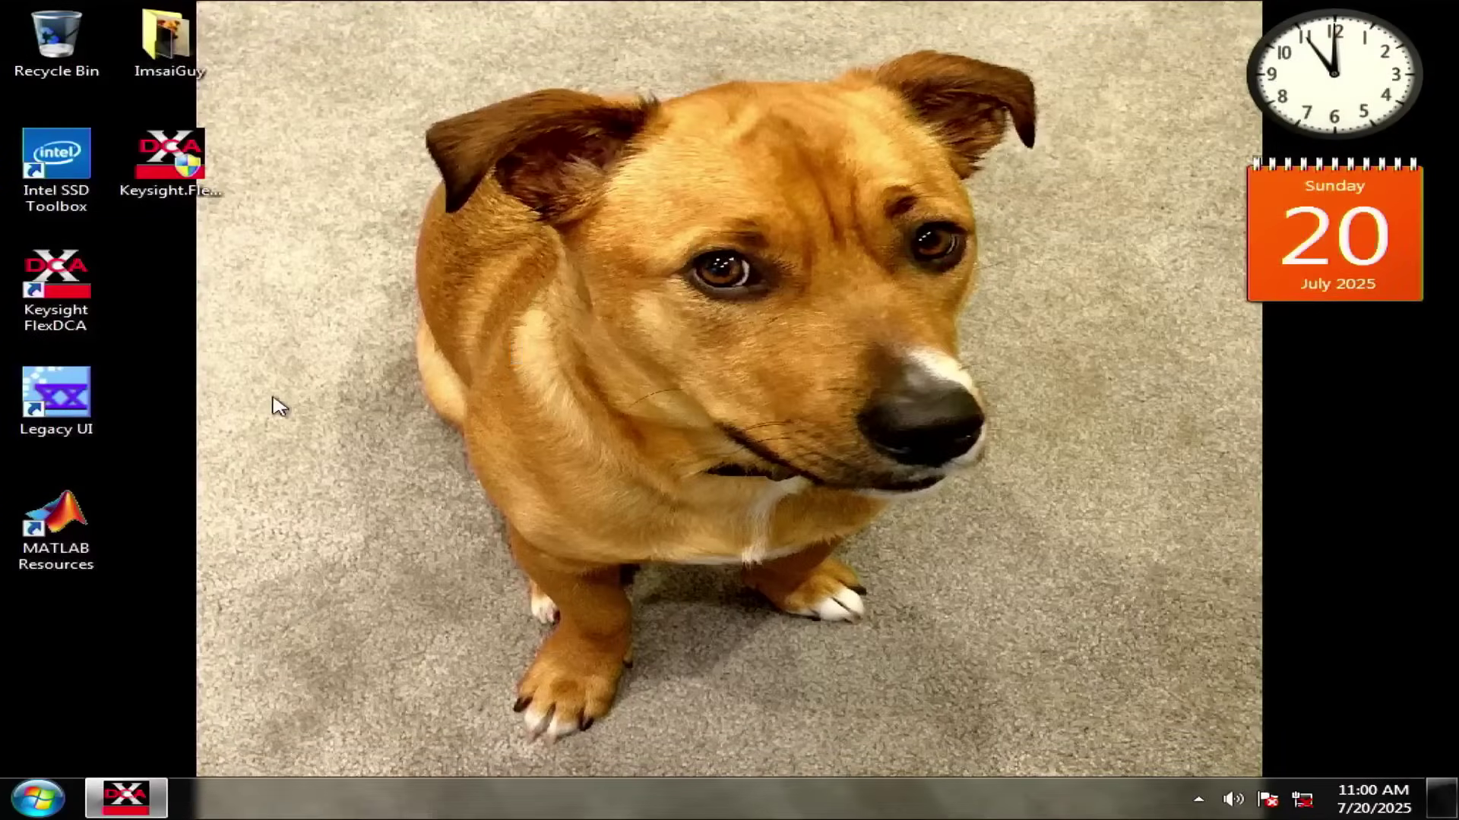
# - Restore FlexDCA from the taskbar to show the Freq-Mag 1 spectrum and its 5.0 GHz frequency
pyautogui.click(125, 796)
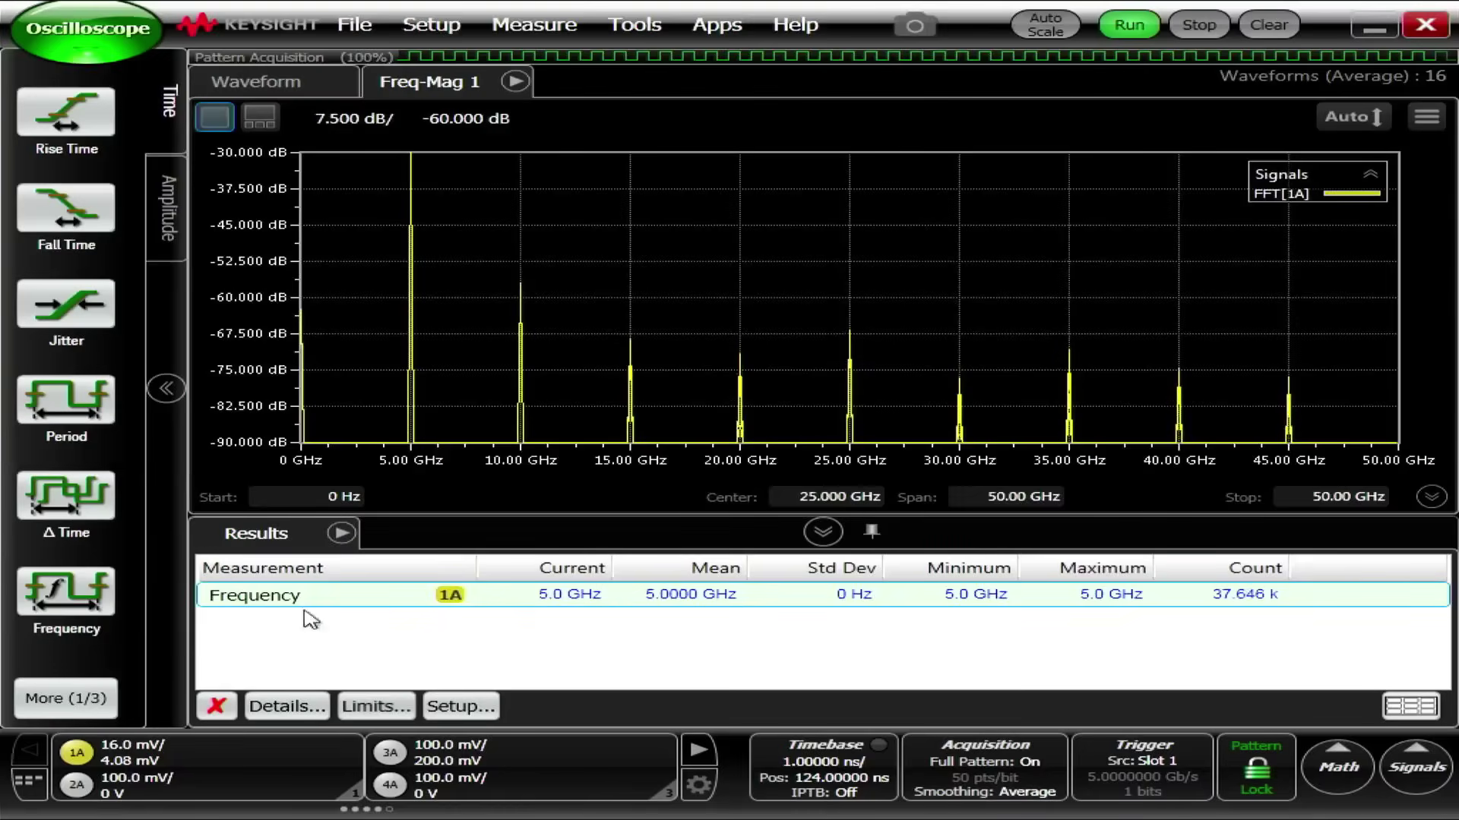